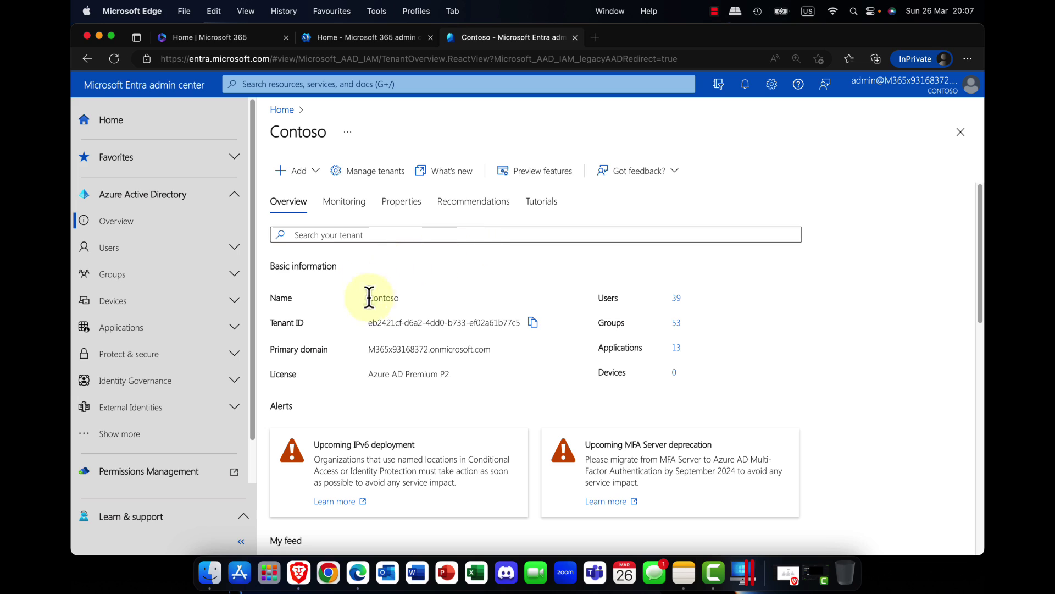
- Review the Contoso tenant's basic information, including its tenant ID, and view its sign-ins monitoring chart
drag(368, 297, 464, 335)
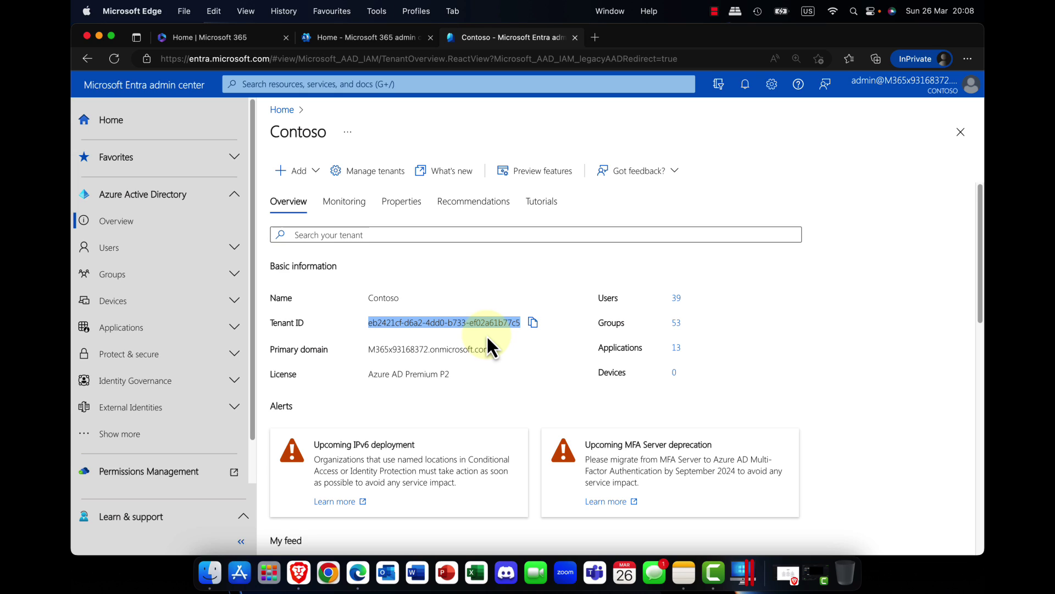
click(463, 275)
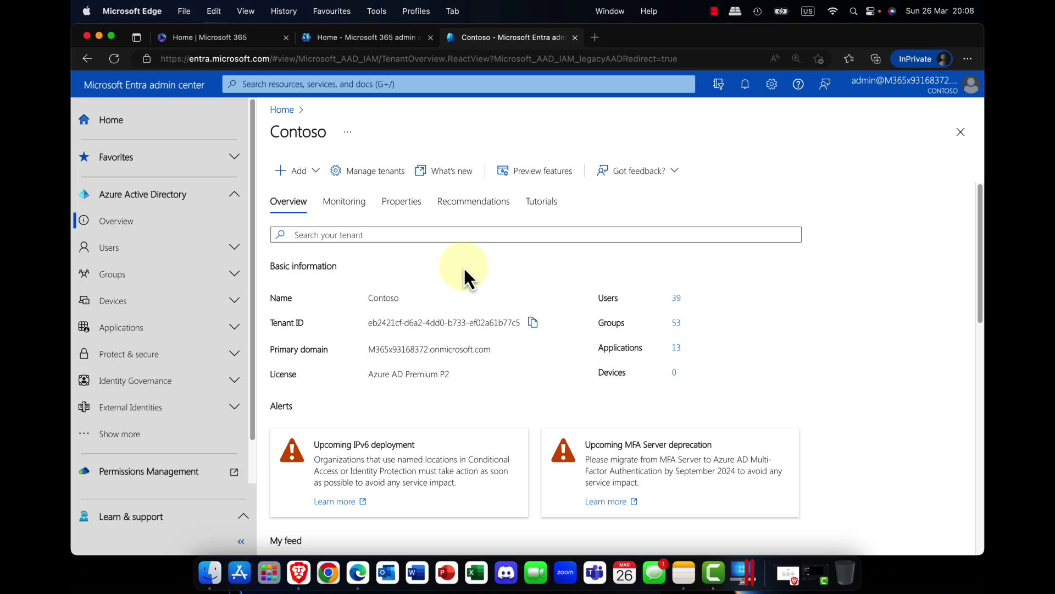
click(347, 202)
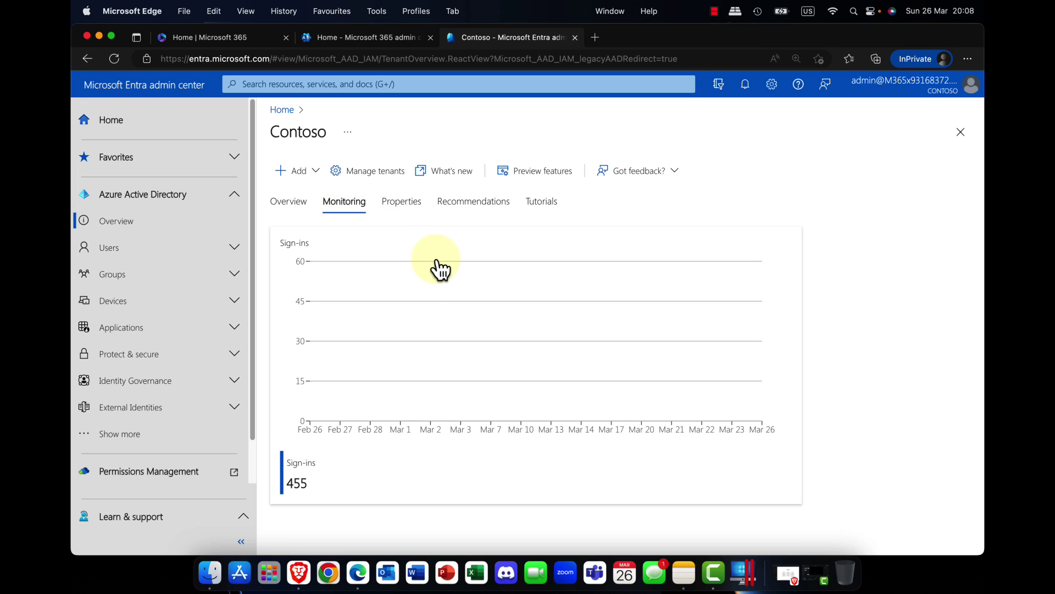
mouse_move(437, 272)
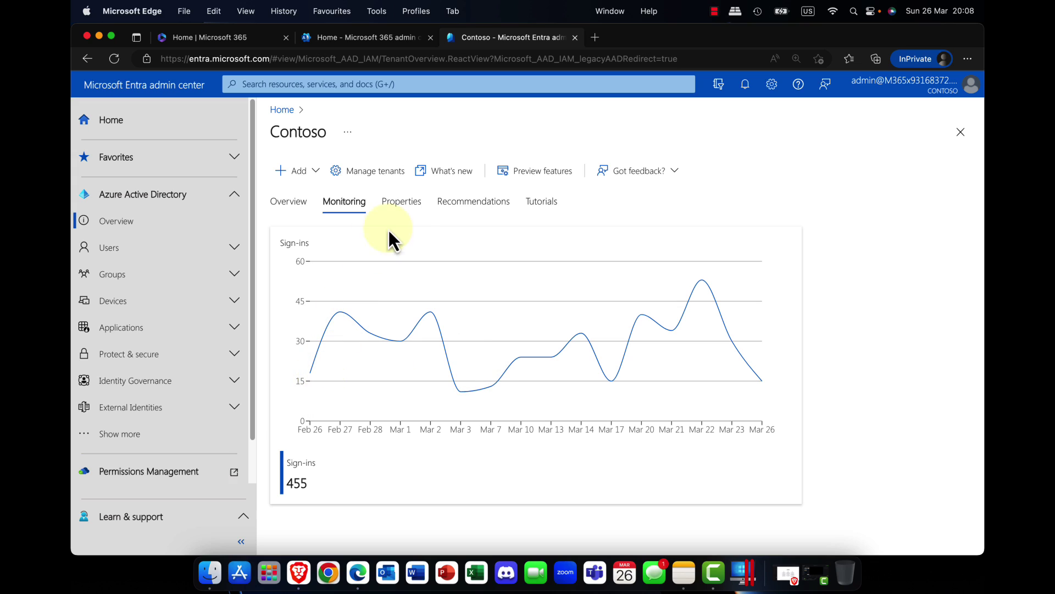
- Examine the tenant's properties, including its name, region, notification language and contact fields
click(419, 211)
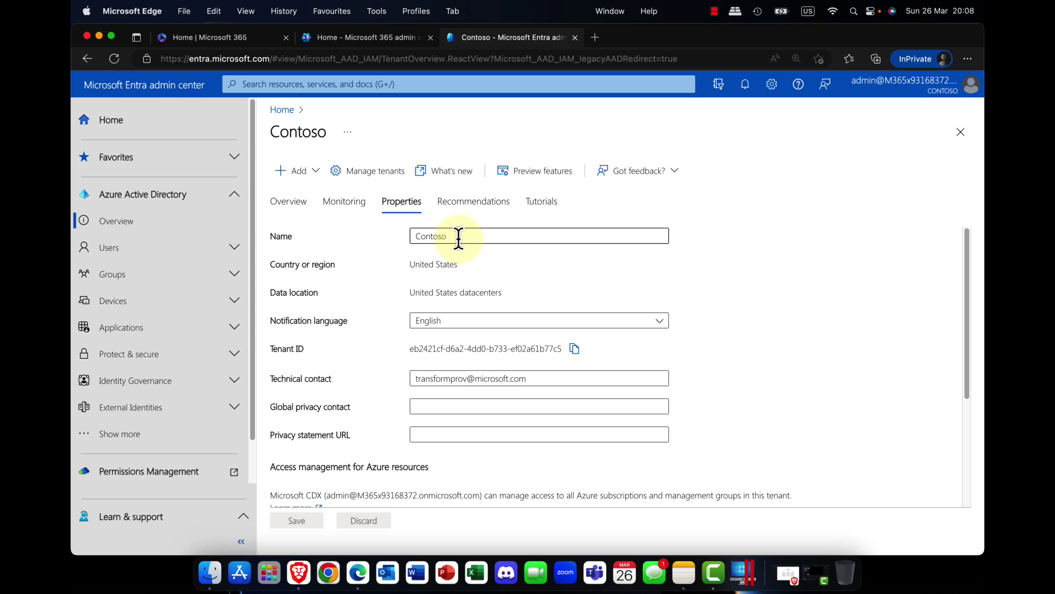
double_click(434, 237)
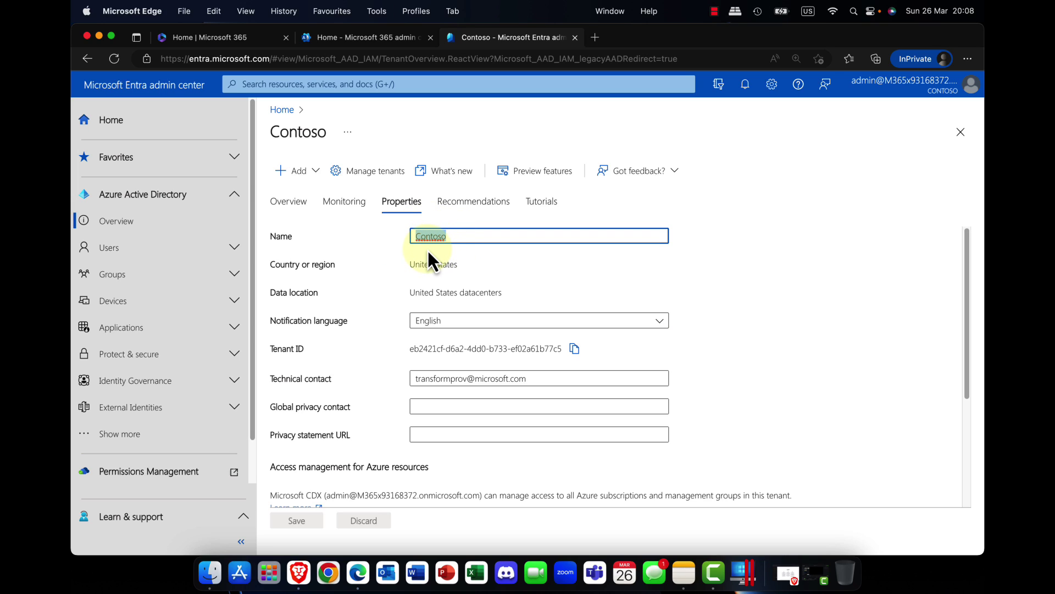
click(455, 239)
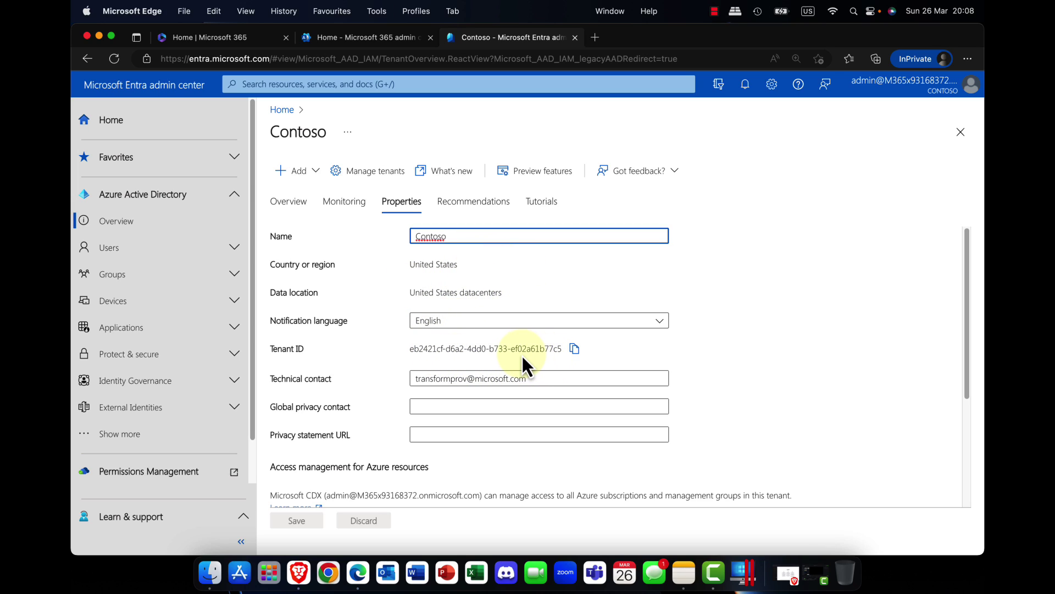
- Switch access management for Azure resources to Yes and back to No in the tenant properties, without saving
scroll(511, 368, down, 5)
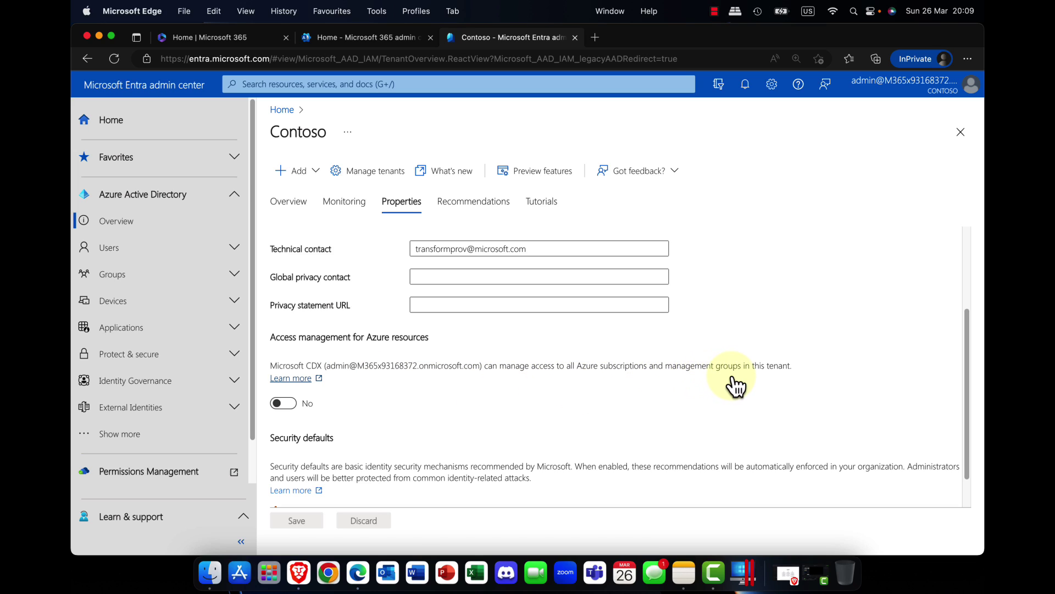
click(284, 403)
scroll(332, 403, down, 2)
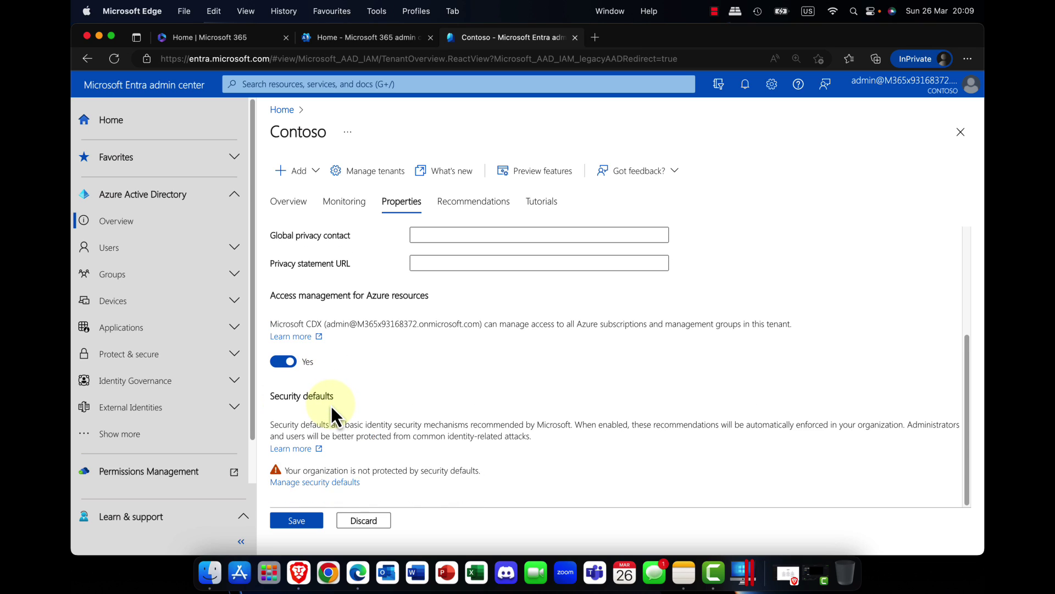
scroll(324, 400, up, 1)
click(282, 372)
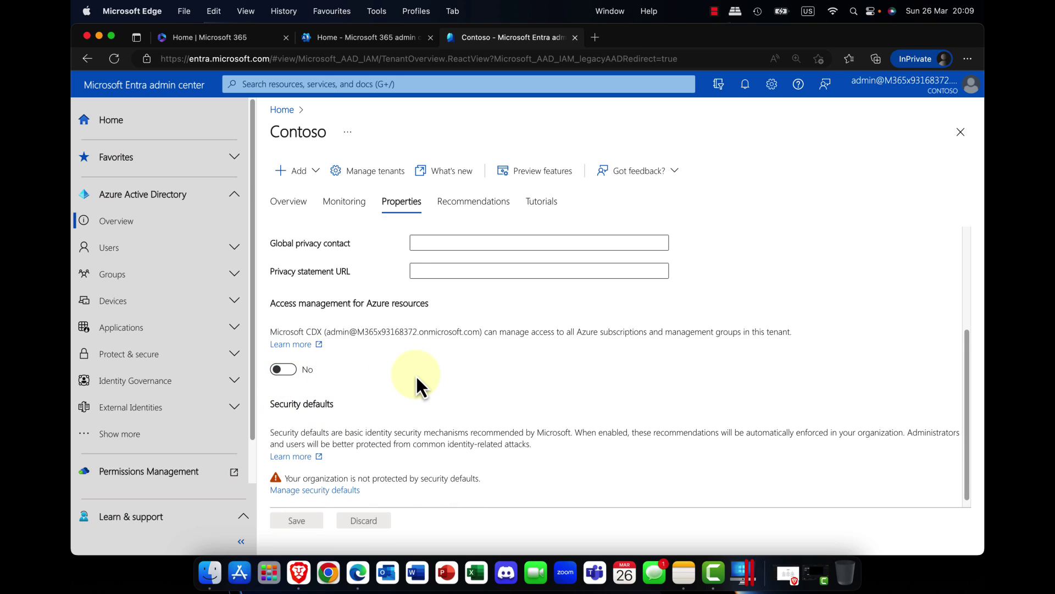
- Open the security defaults management, check its Enabled and Disabled options, and close it without making a change
scroll(416, 375, down, 1)
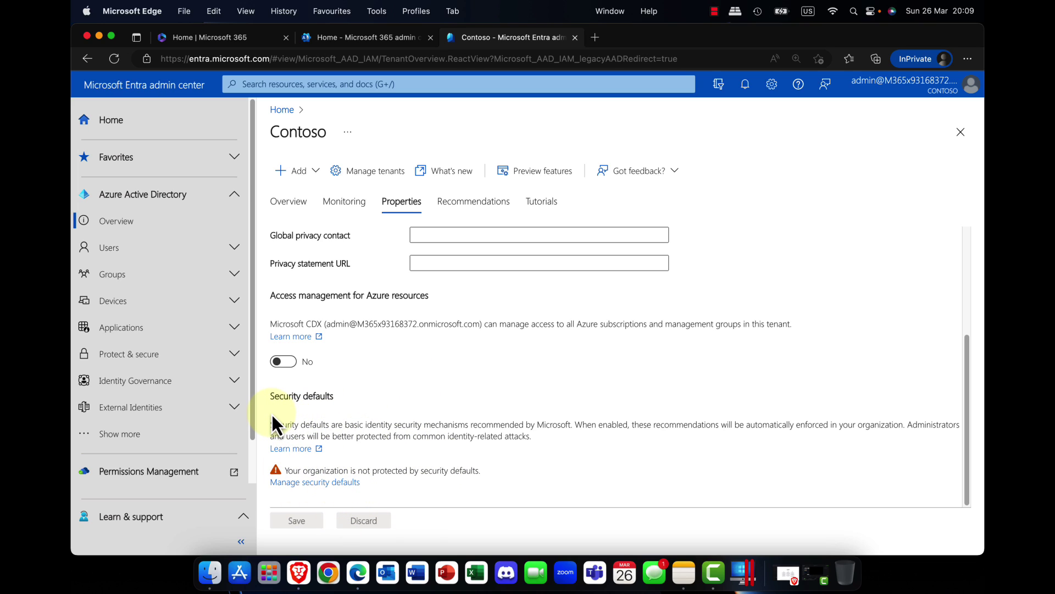
click(327, 483)
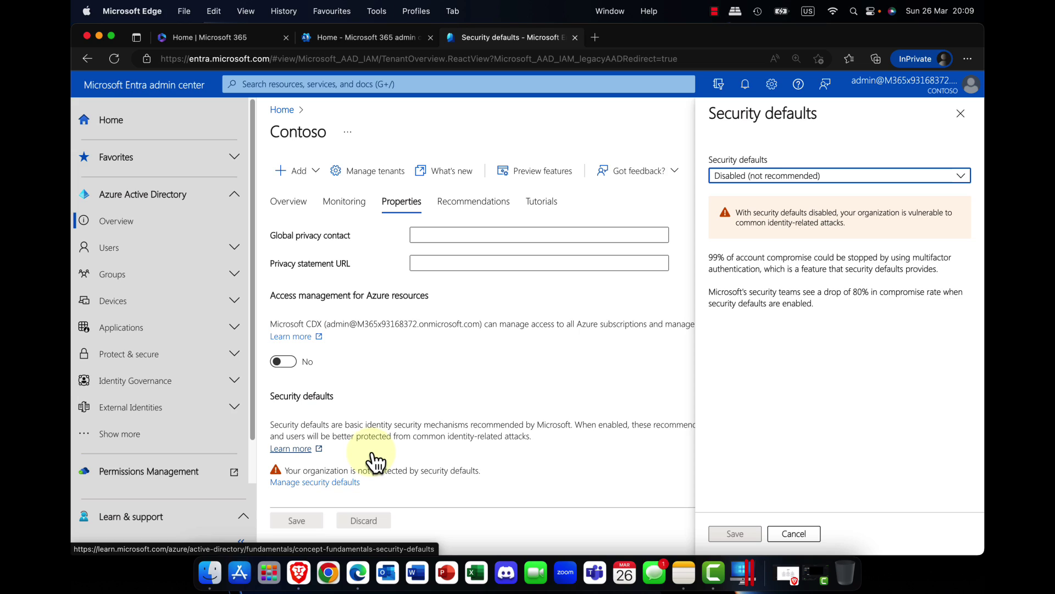
click(963, 177)
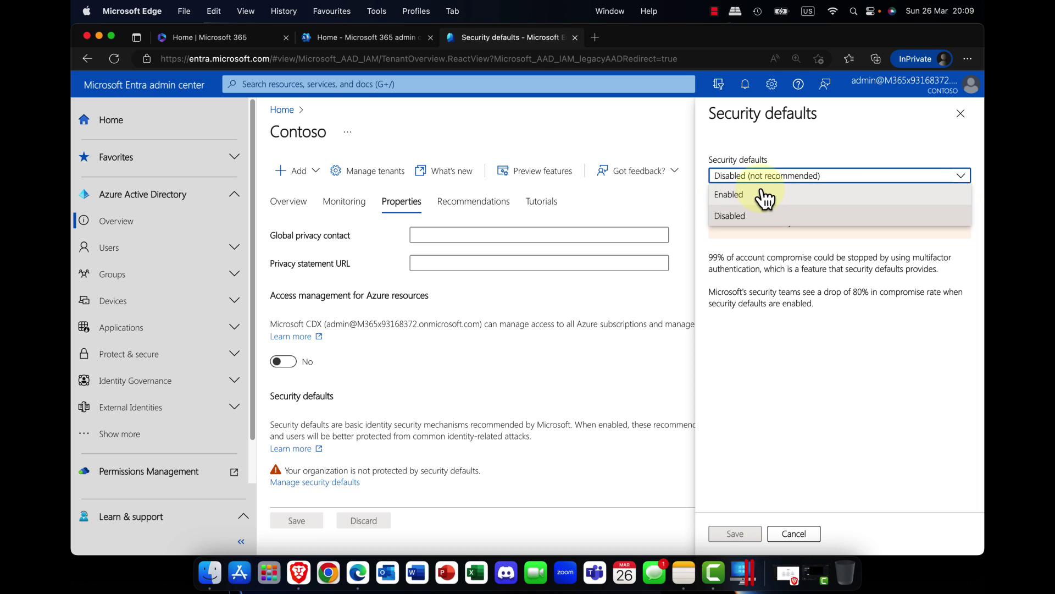
click(866, 138)
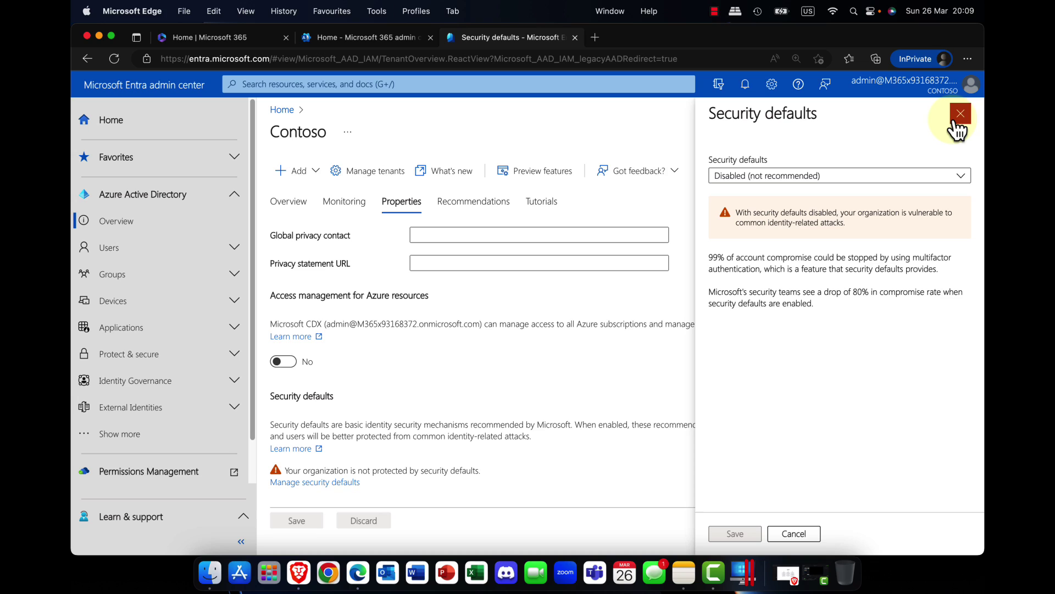
click(851, 177)
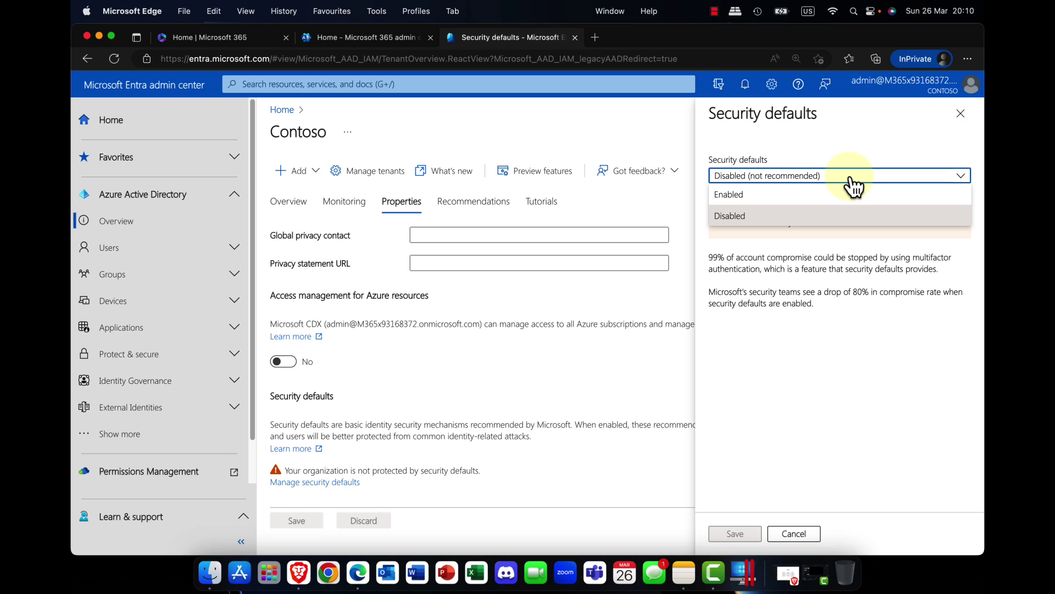
click(928, 133)
click(961, 114)
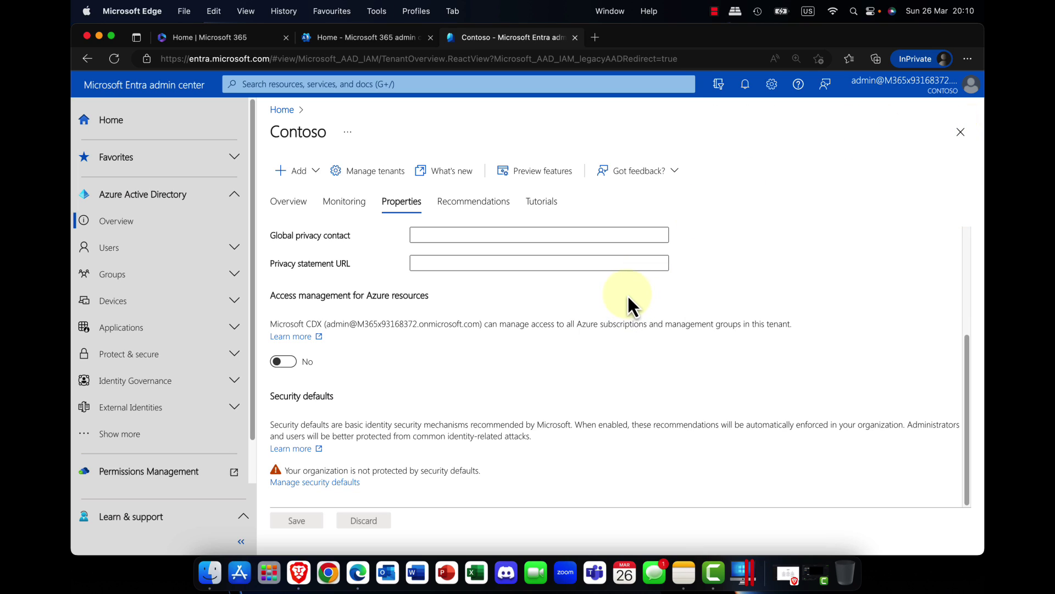
- Review the tenant's recommendations and look through the tutorials' documentation links, Azure AD guides and videos
click(482, 208)
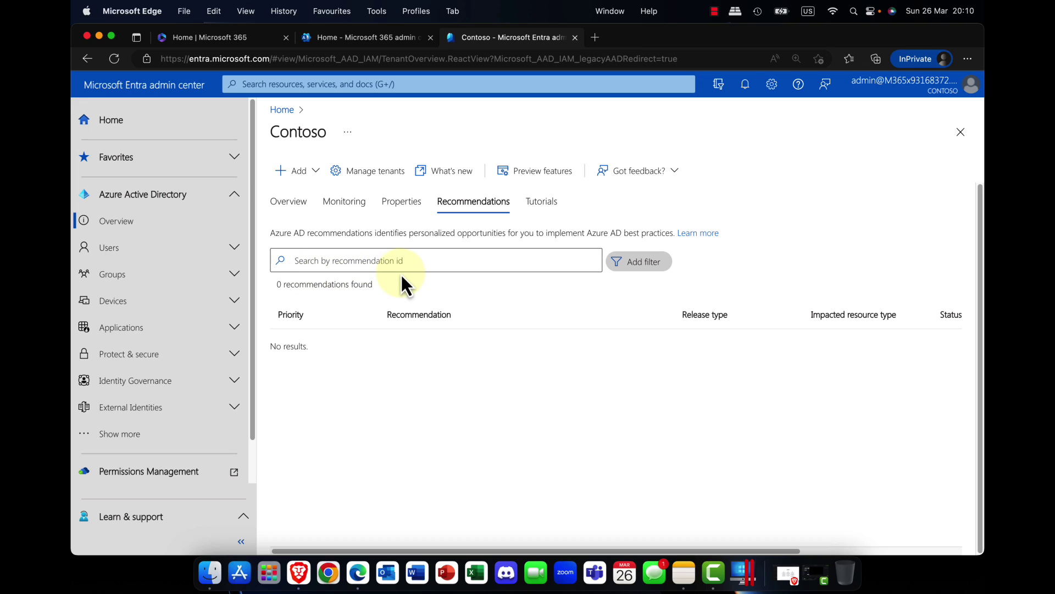
click(546, 213)
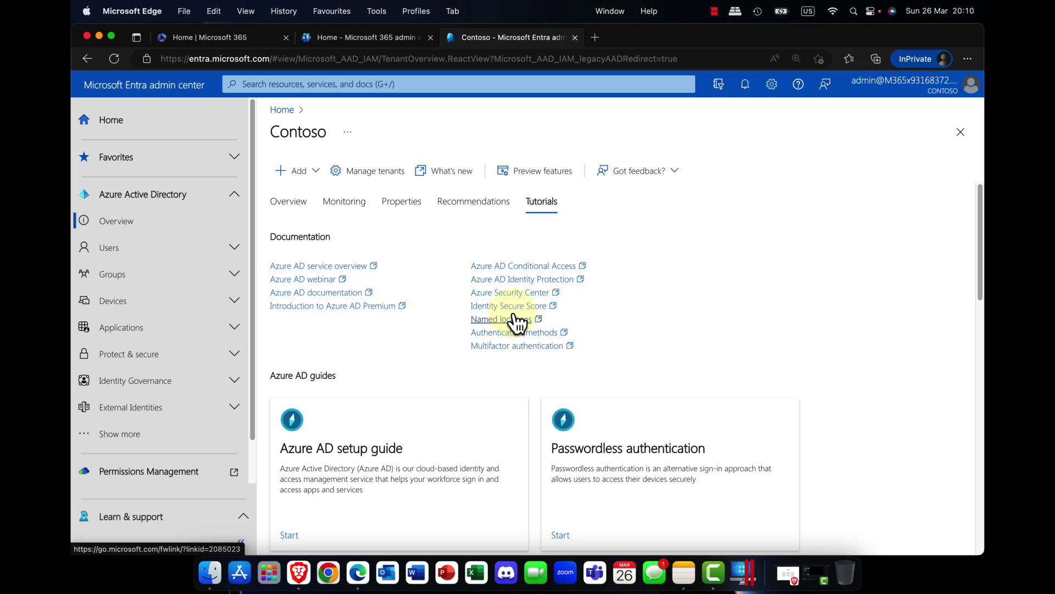
scroll(625, 330, down, 3)
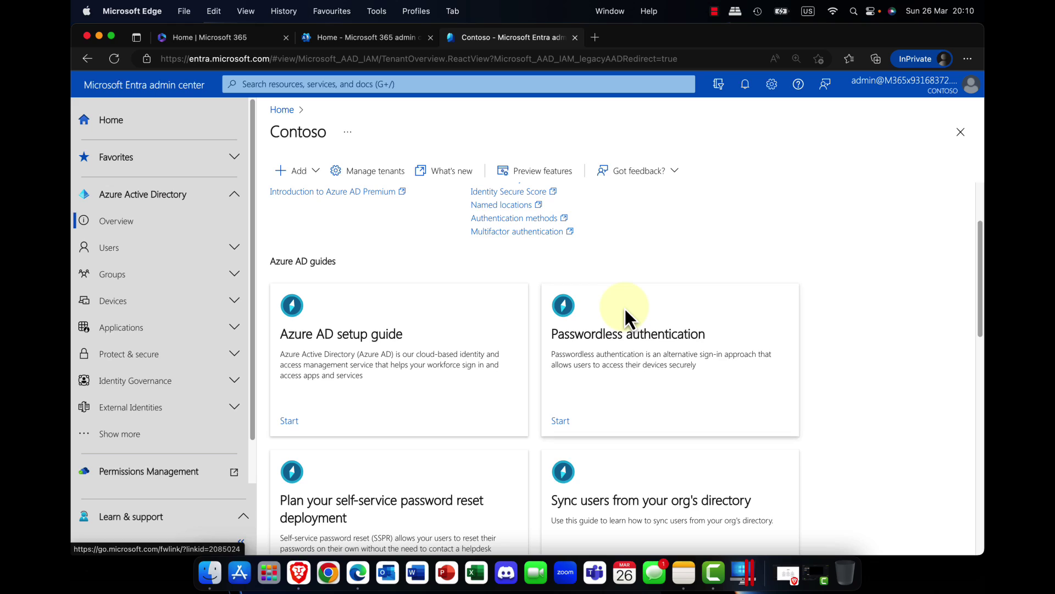
scroll(624, 305, down, 1)
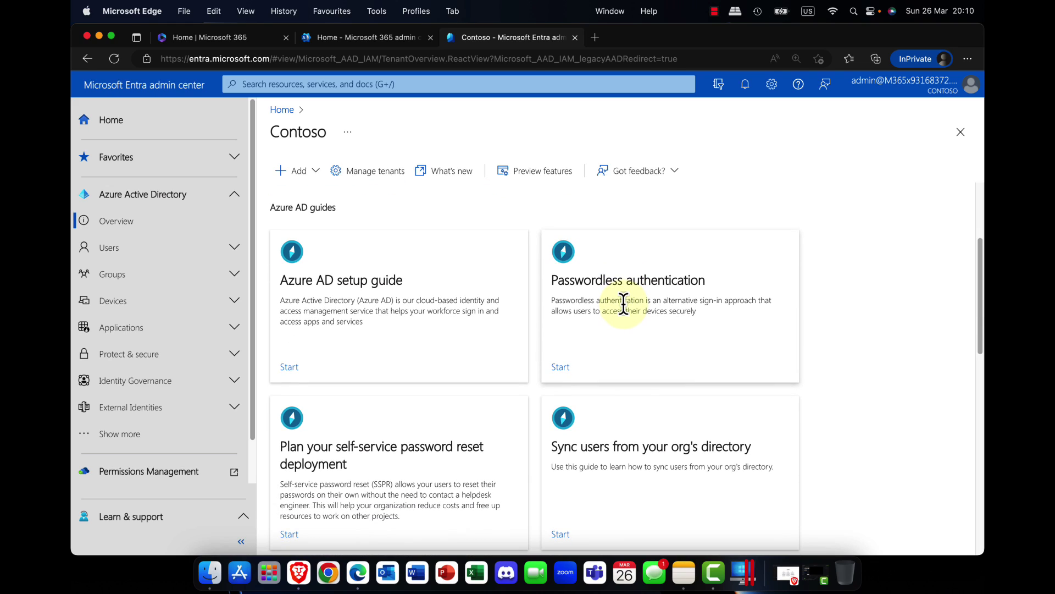
scroll(624, 305, down, 10)
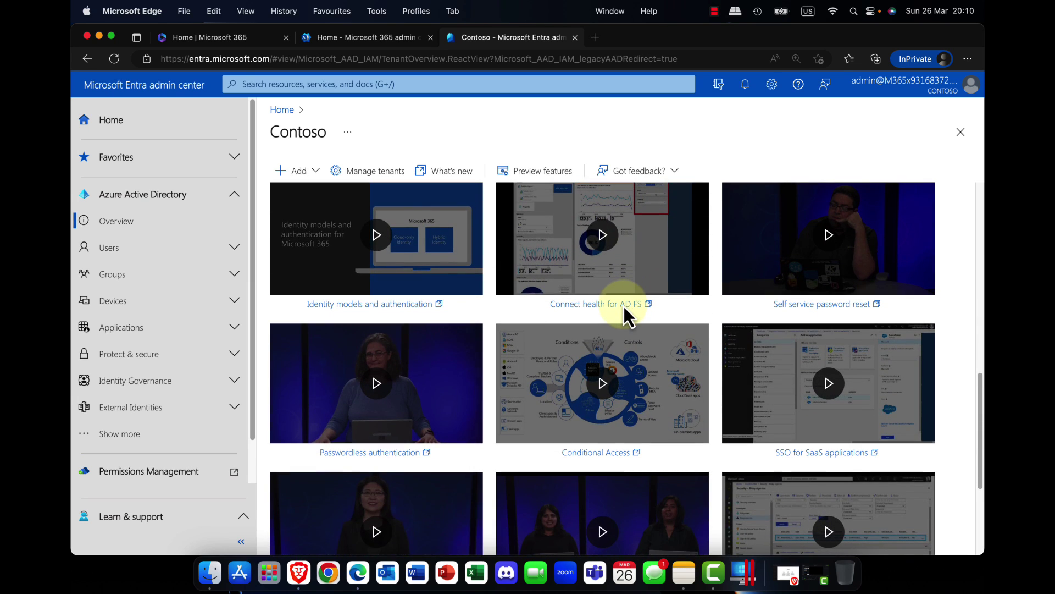
scroll(624, 306, down, 4)
scroll(625, 306, down, 1)
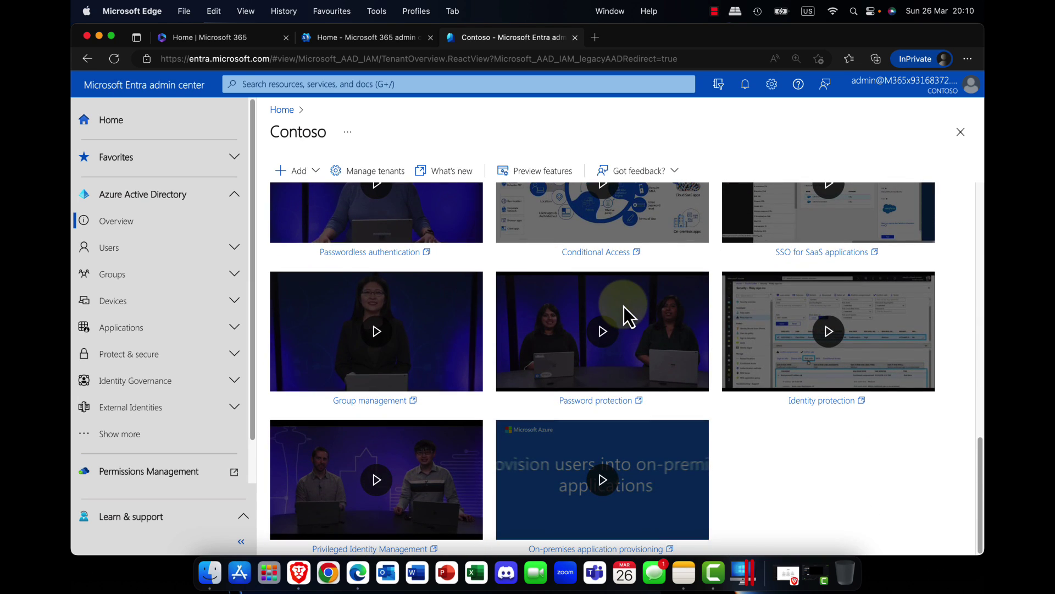
scroll(624, 305, up, 15)
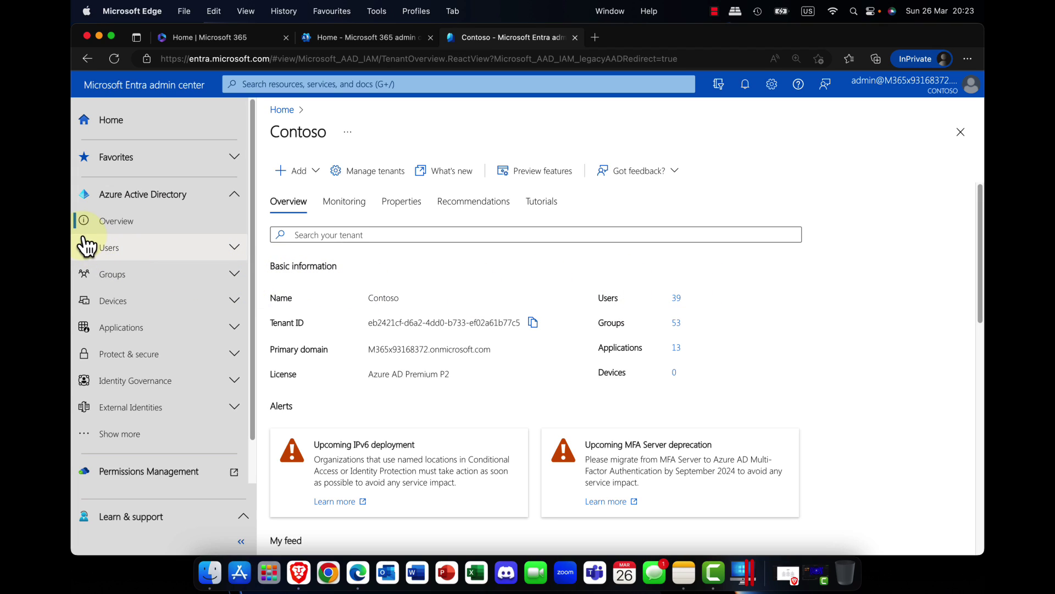
- Open the list of deleted users and examine their user types, deletion dates and permanent deletion dates
click(247, 251)
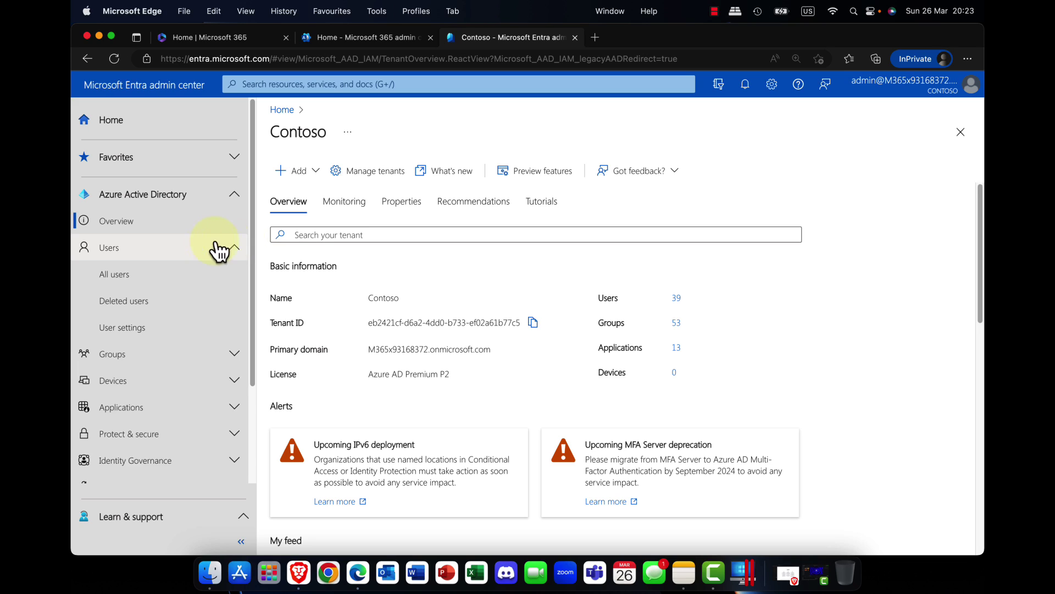
click(137, 308)
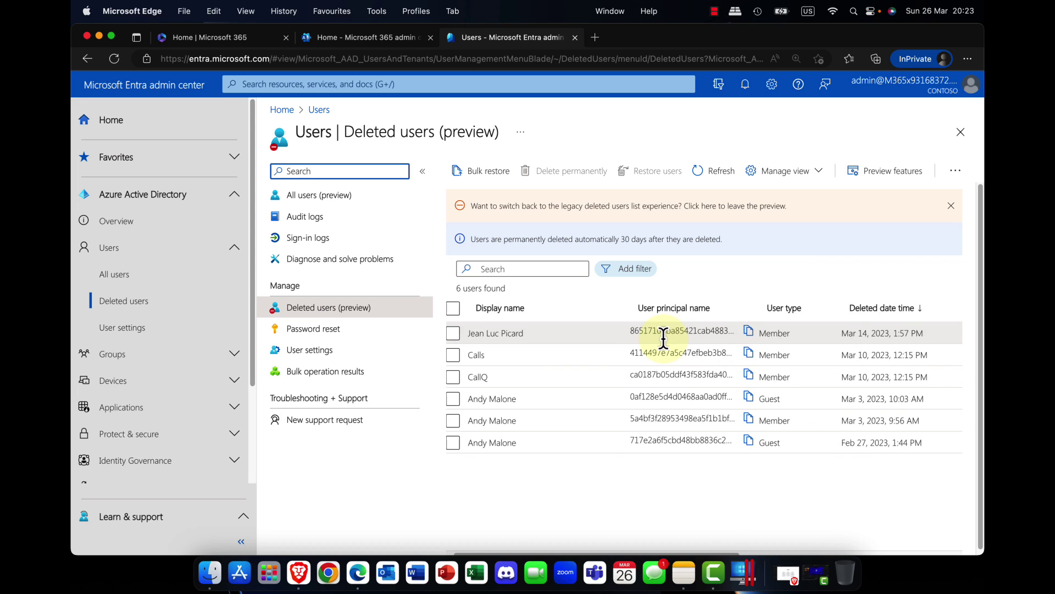
scroll(663, 338, right, 5)
scroll(657, 333, right, 4)
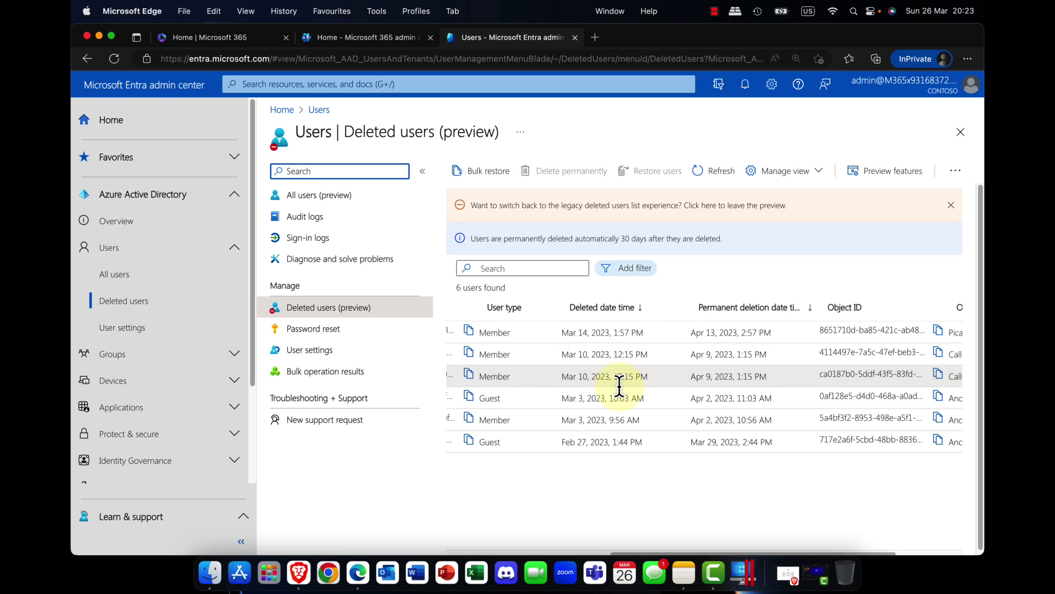
scroll(617, 393, down, 1)
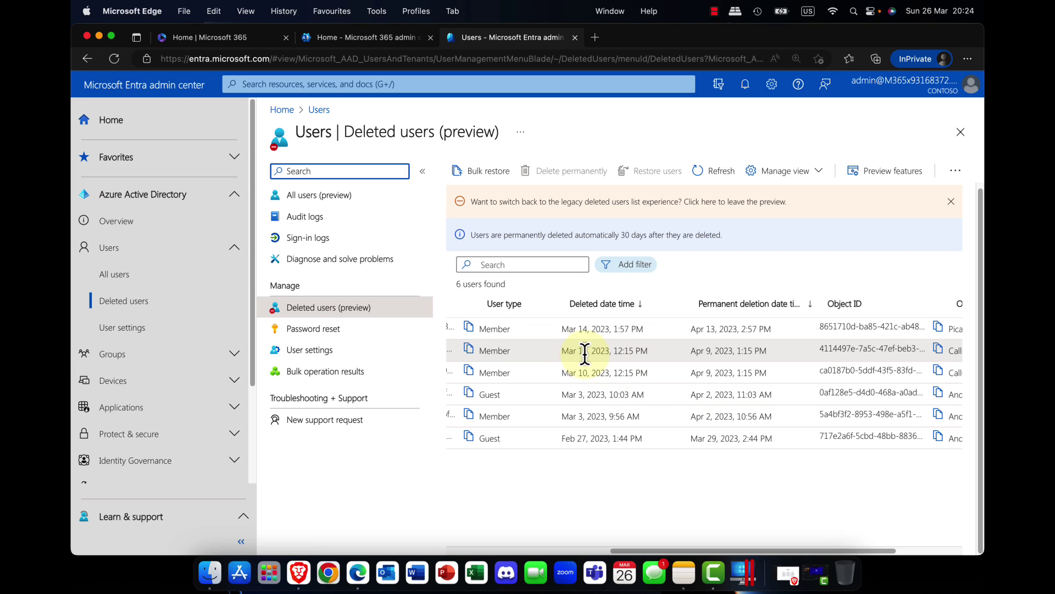
scroll(582, 356, left, 2)
scroll(585, 356, left, 5)
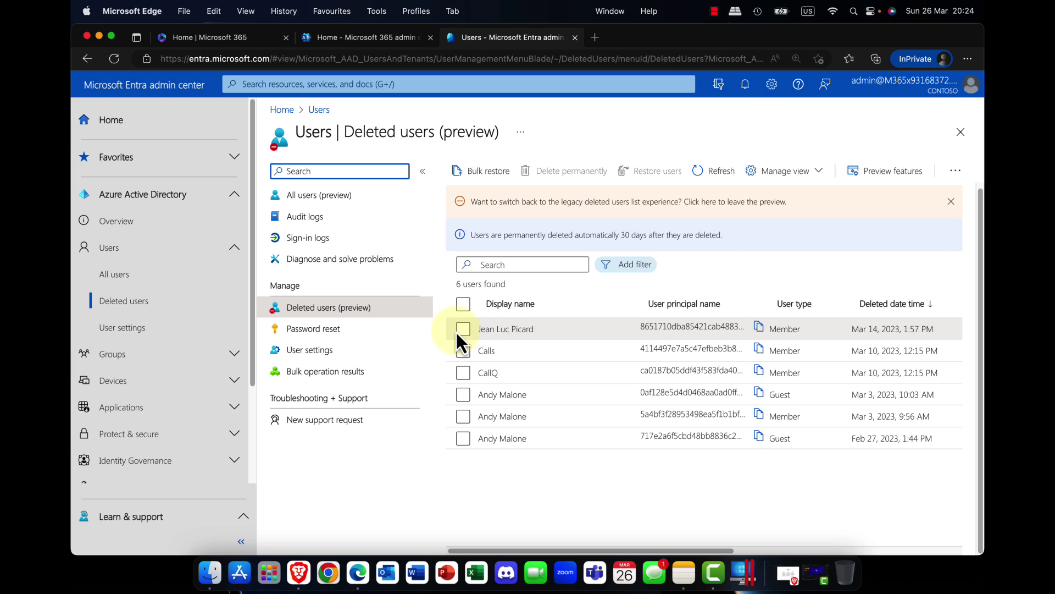
- Permanently delete the three users in the deleted users list that were removed between Feb 27 and Mar 3, 2023
click(464, 397)
click(463, 441)
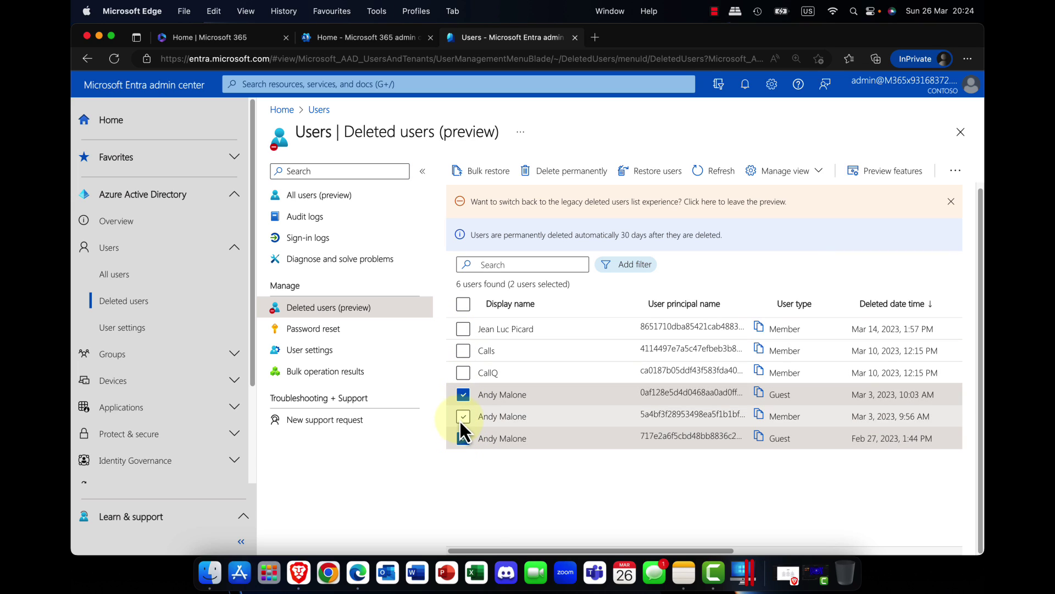
click(462, 419)
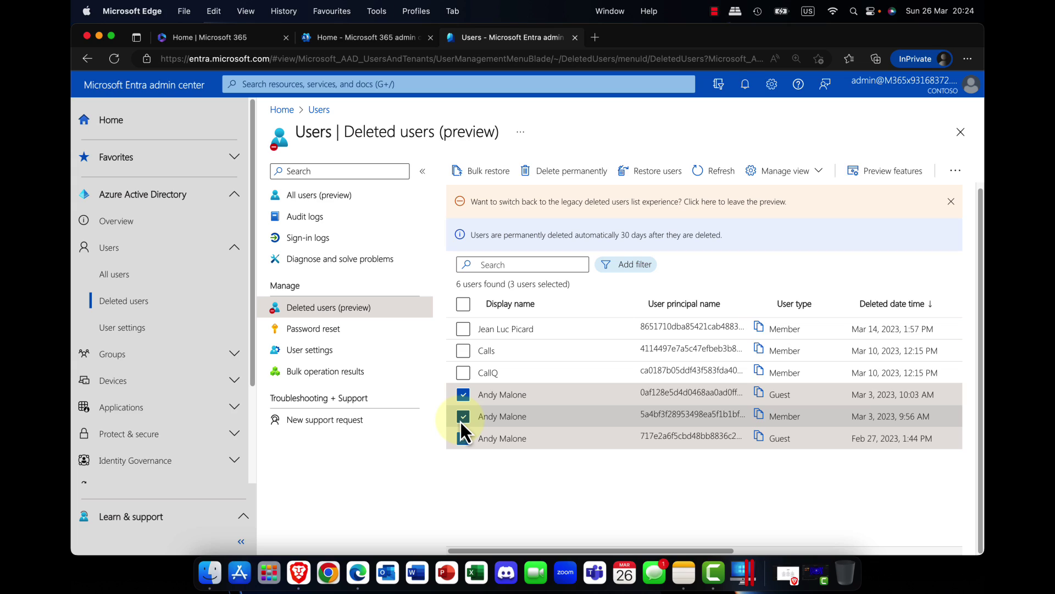
click(578, 170)
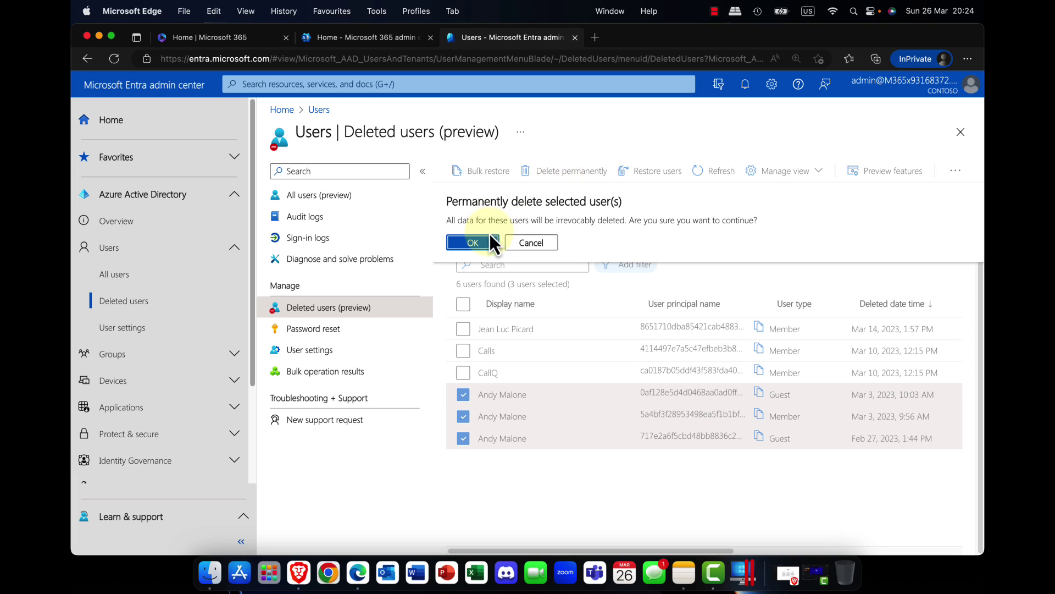
click(486, 244)
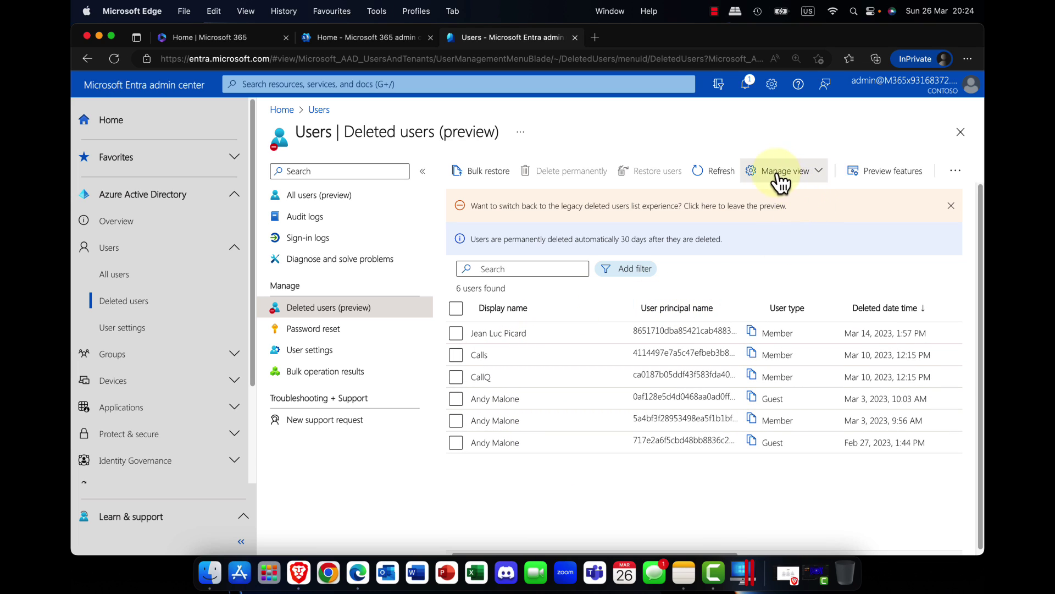
- Open the column editor for the deleted users list, look through the attributes available as columns, and cancel without making changes
click(805, 175)
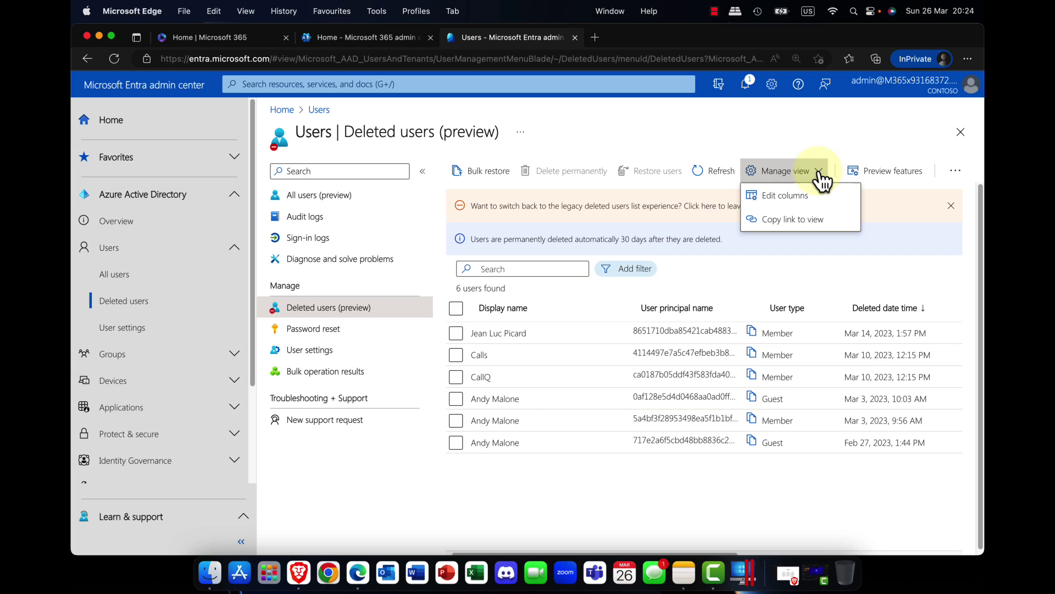
click(779, 196)
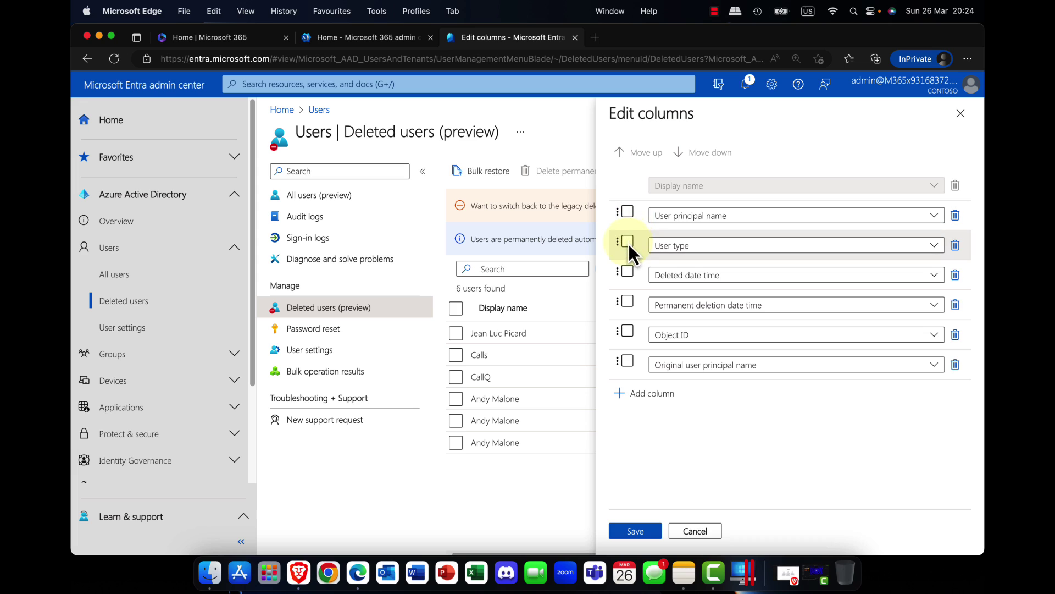
click(939, 333)
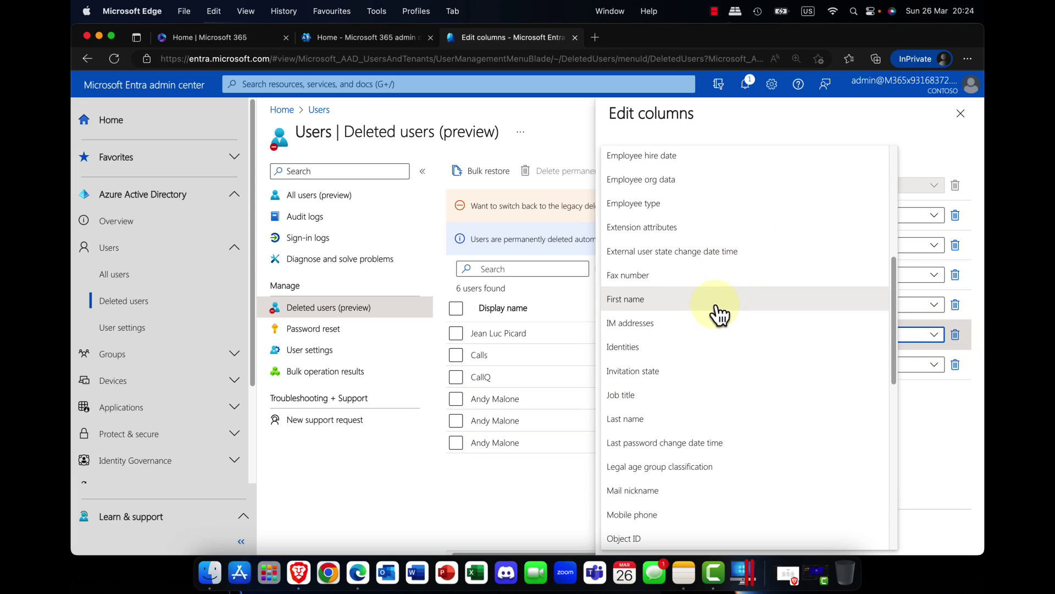
click(908, 411)
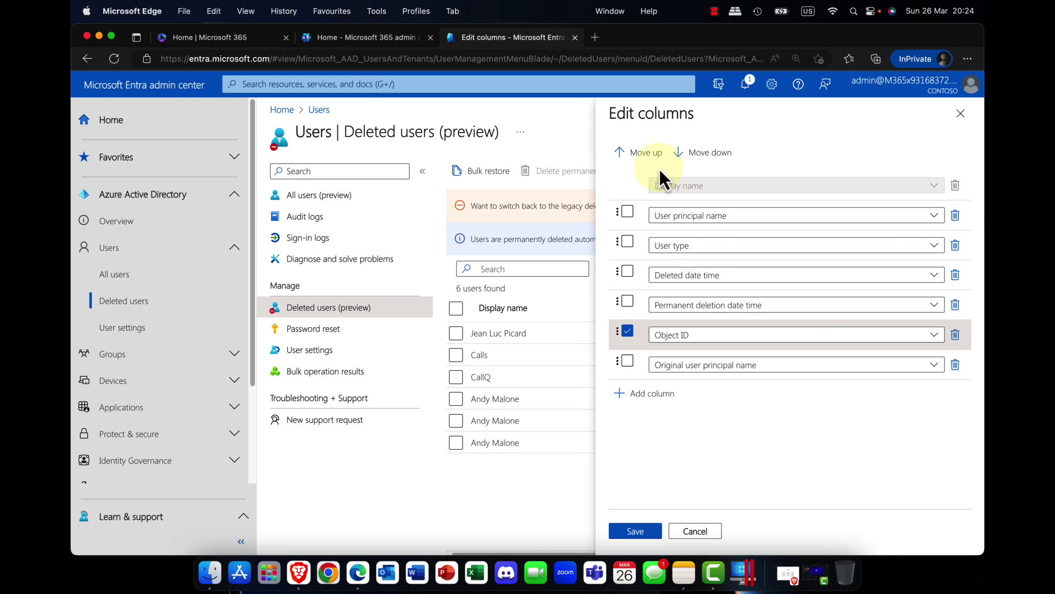
click(627, 301)
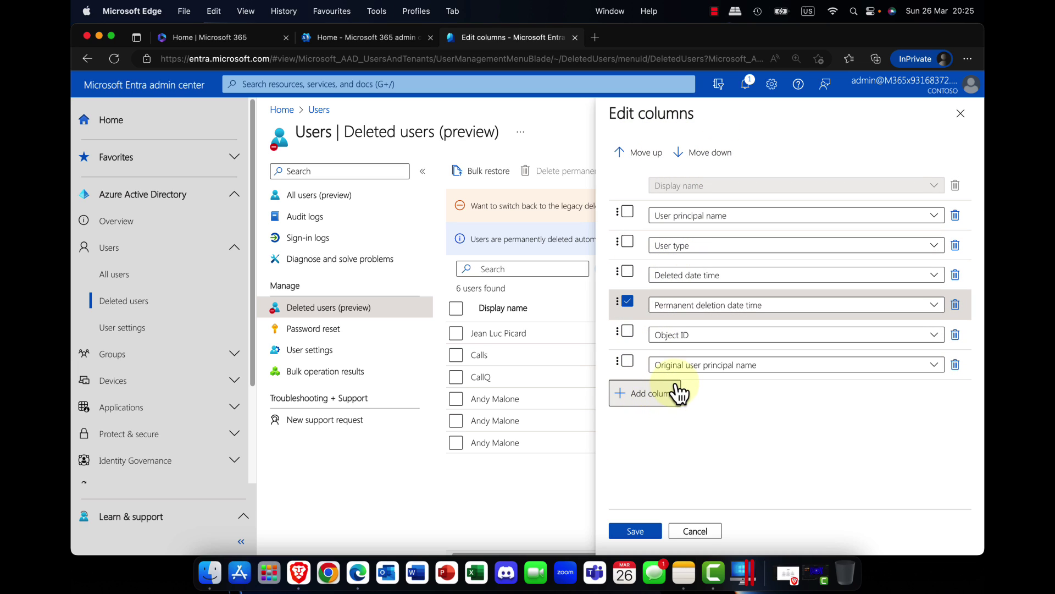
click(696, 531)
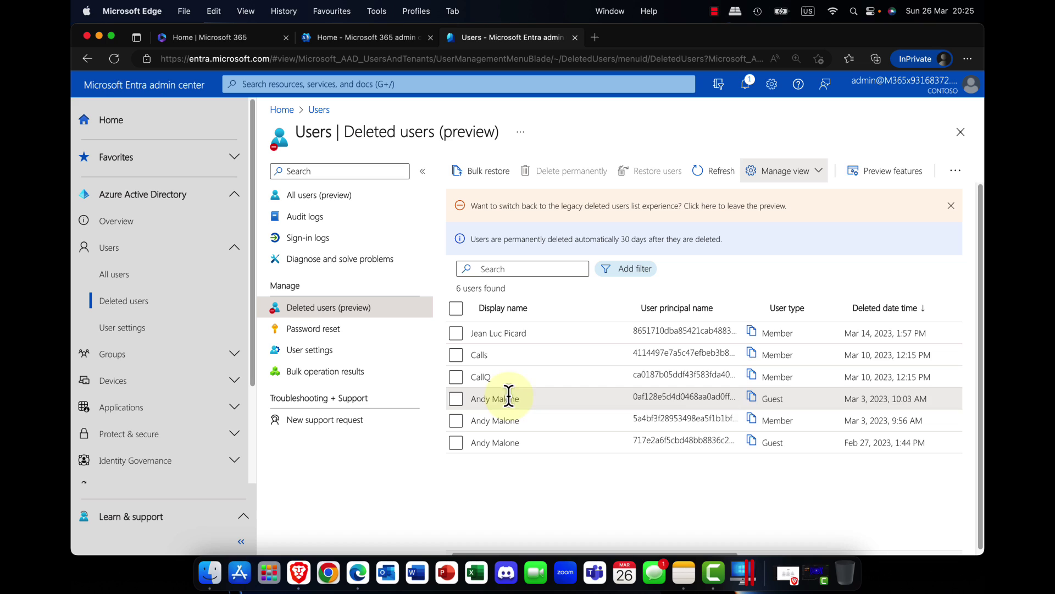
- Look across the remaining columns of the deleted users list and check its additional commands
click(457, 377)
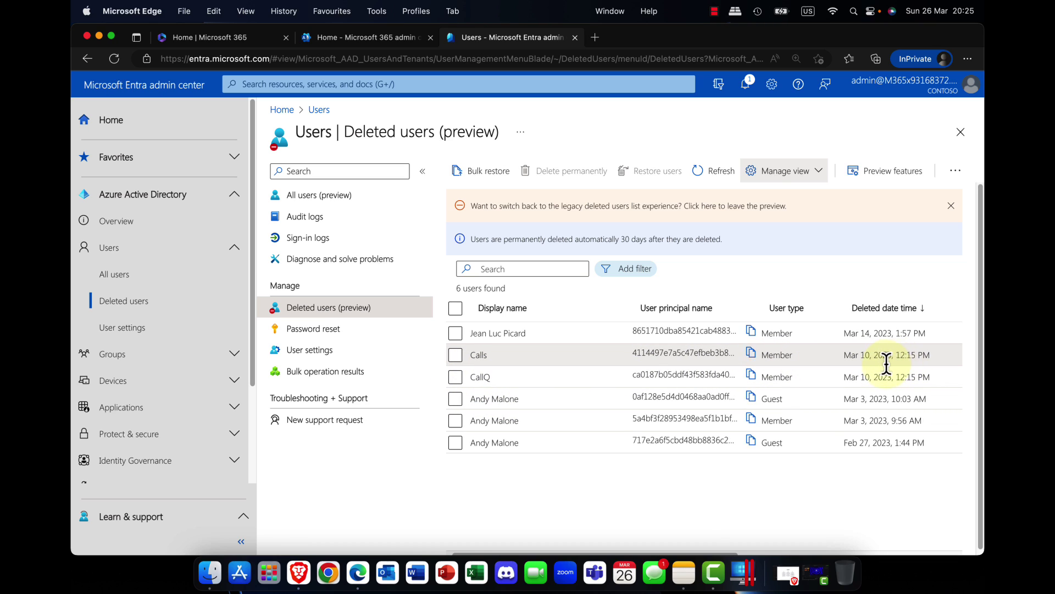
scroll(886, 365, right, 10)
scroll(886, 365, left, 10)
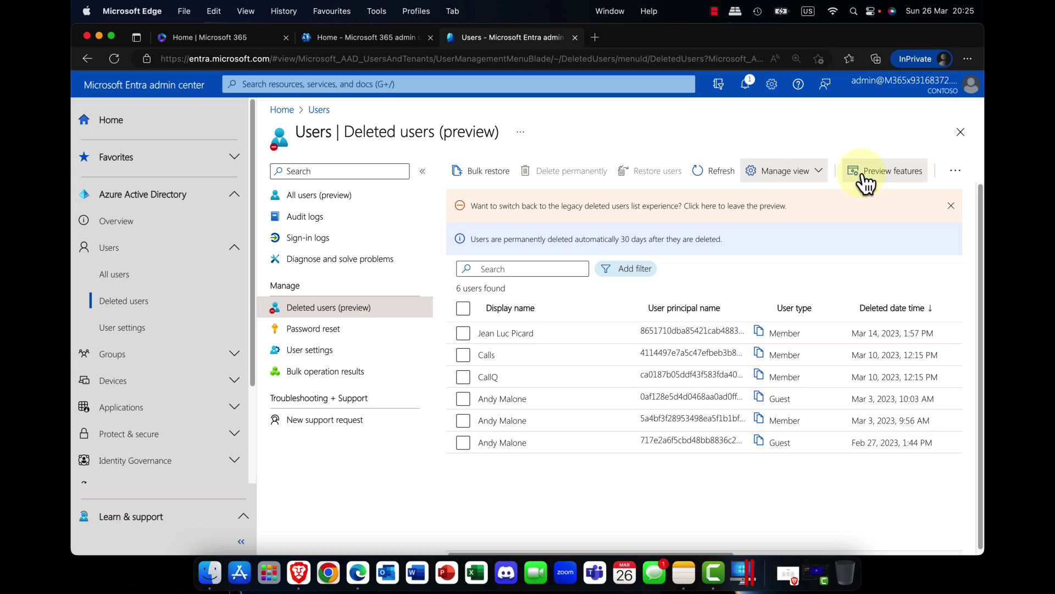
click(951, 172)
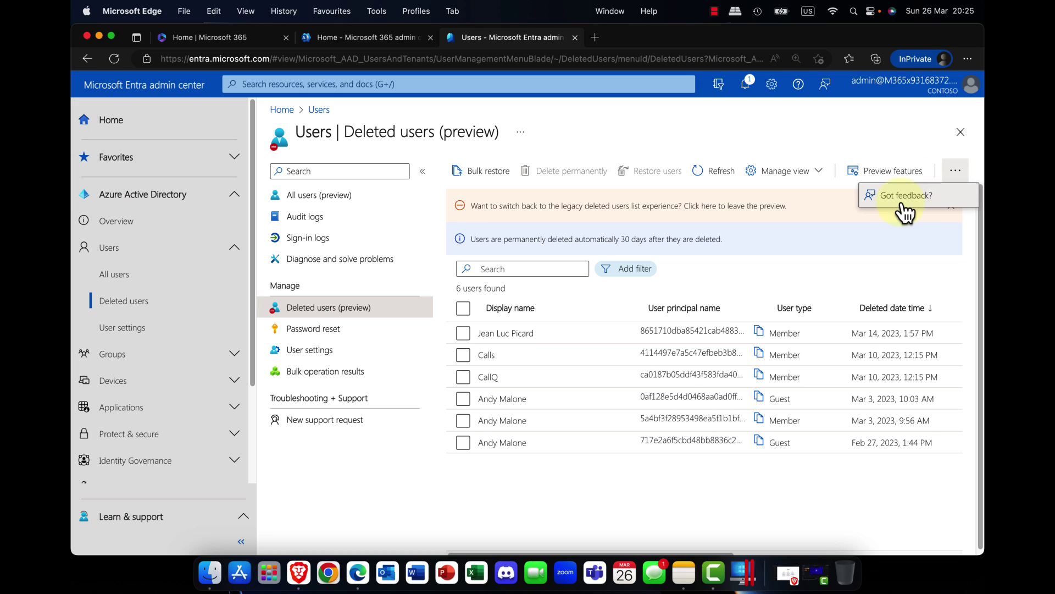
click(859, 266)
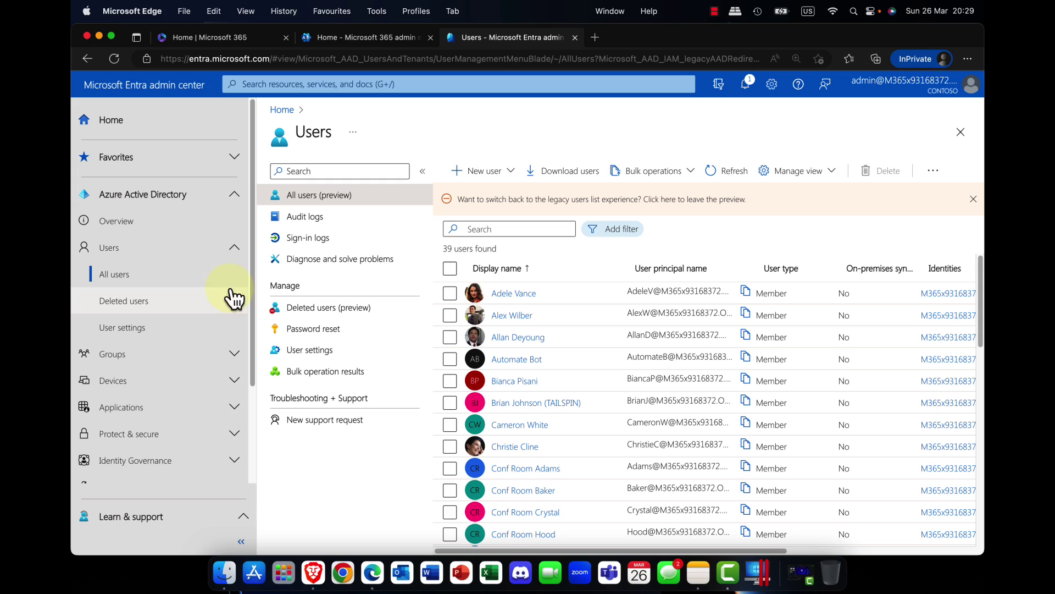
- Open the group settings and review the general self-service and group creation options and the expiration settings
click(235, 249)
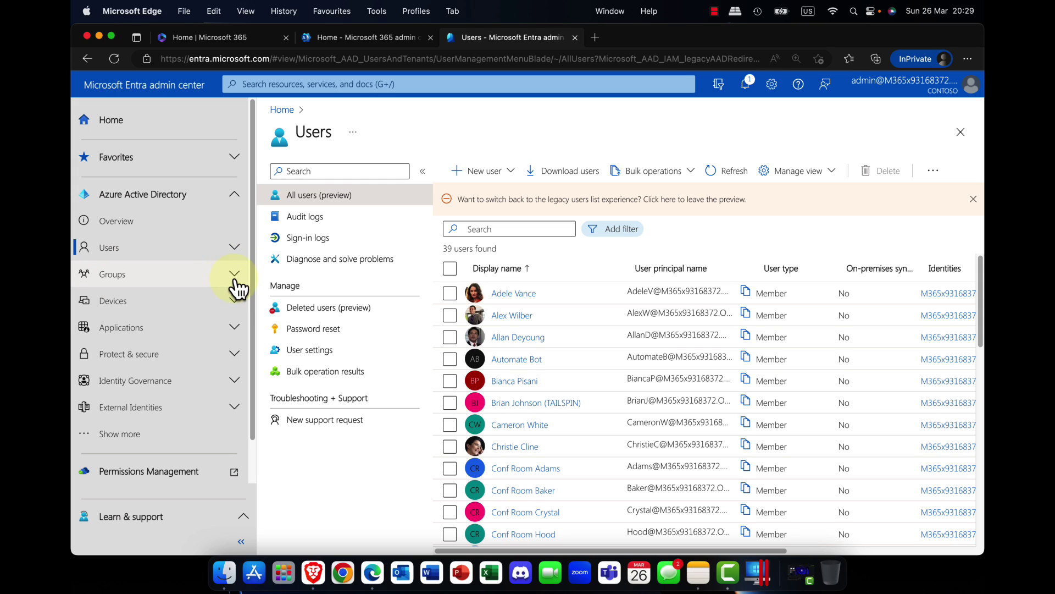
click(234, 275)
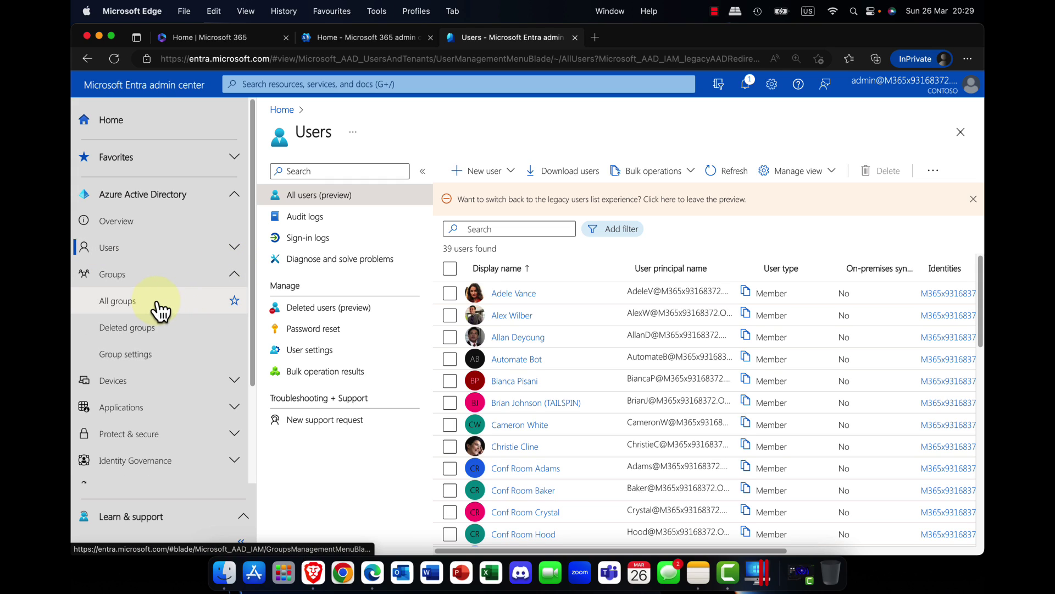
click(137, 358)
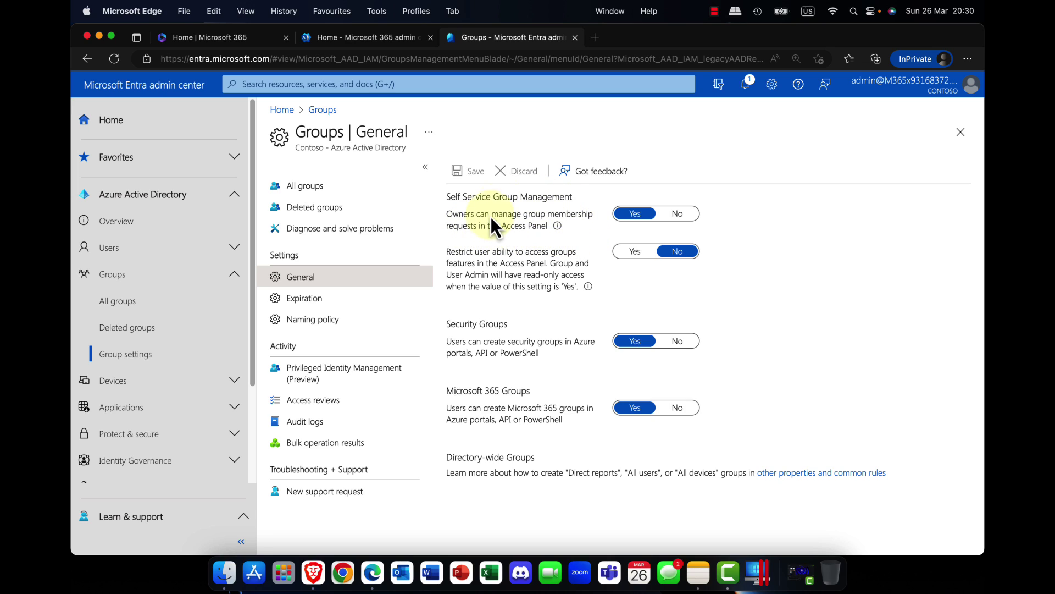
mouse_move(551, 227)
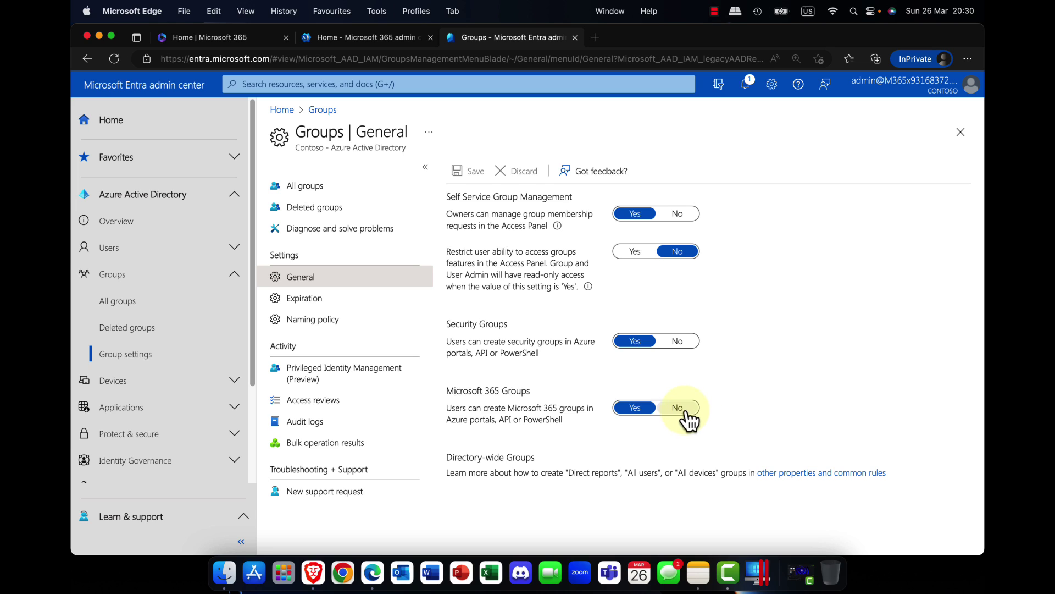
click(310, 298)
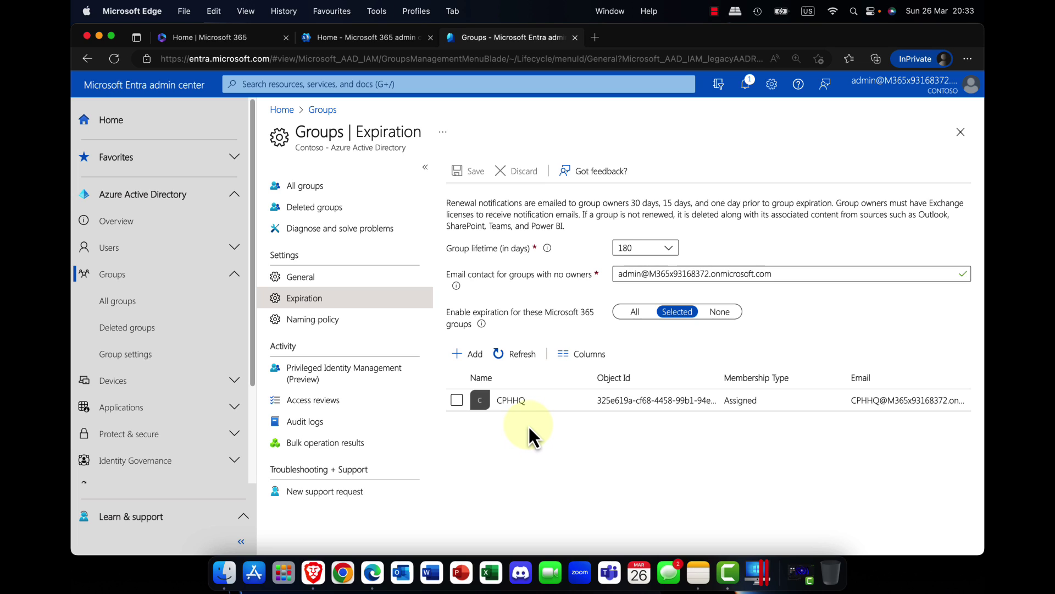
- Review the blocked words and group naming policy, try the prefix option without keeping it, and open the groups' access reviews
click(315, 320)
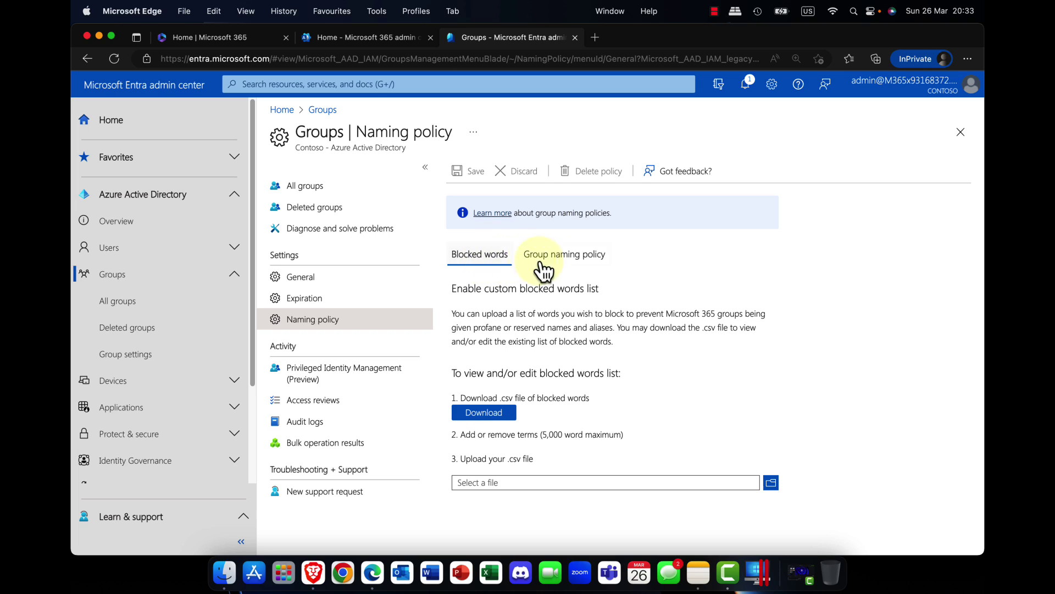
click(586, 268)
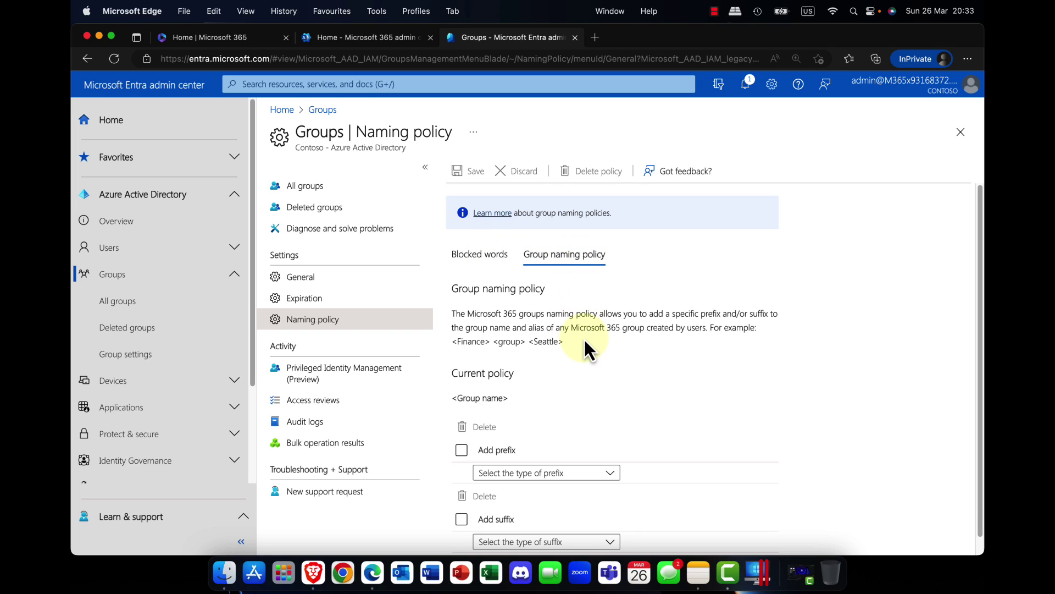
scroll(585, 337, down, 1)
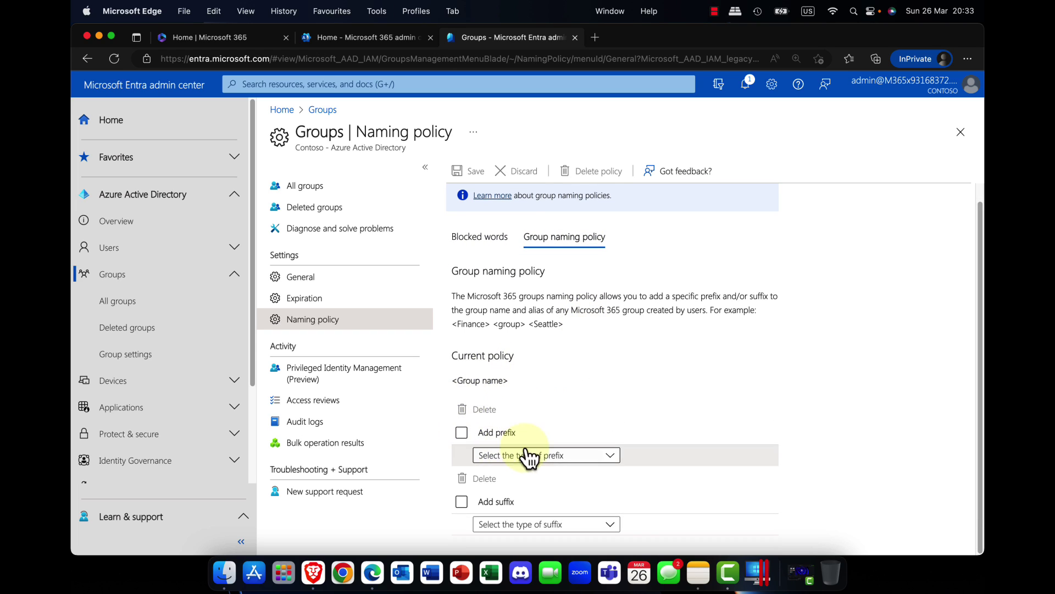
click(465, 433)
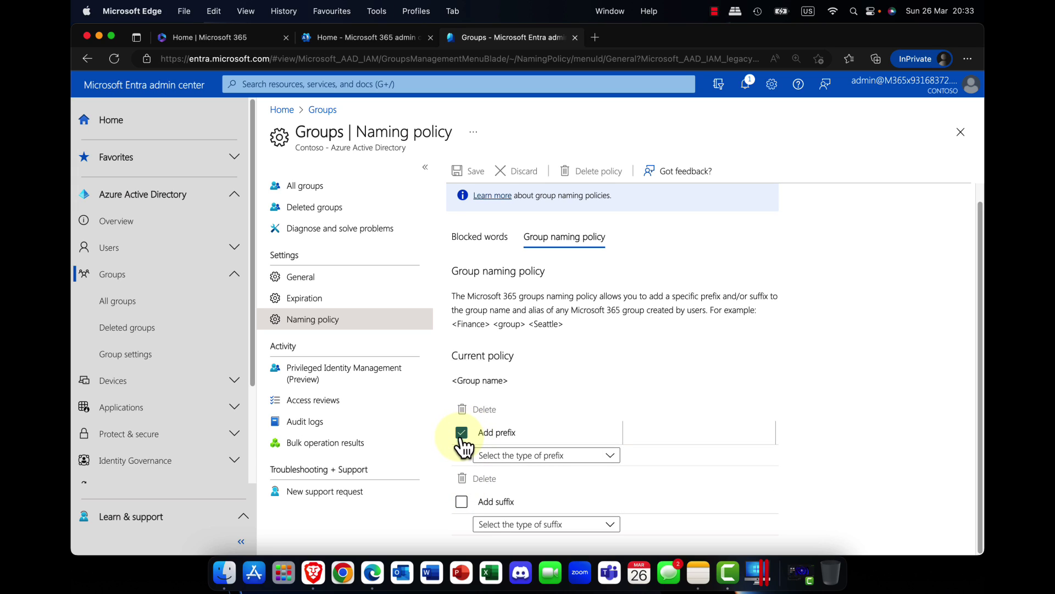
click(461, 436)
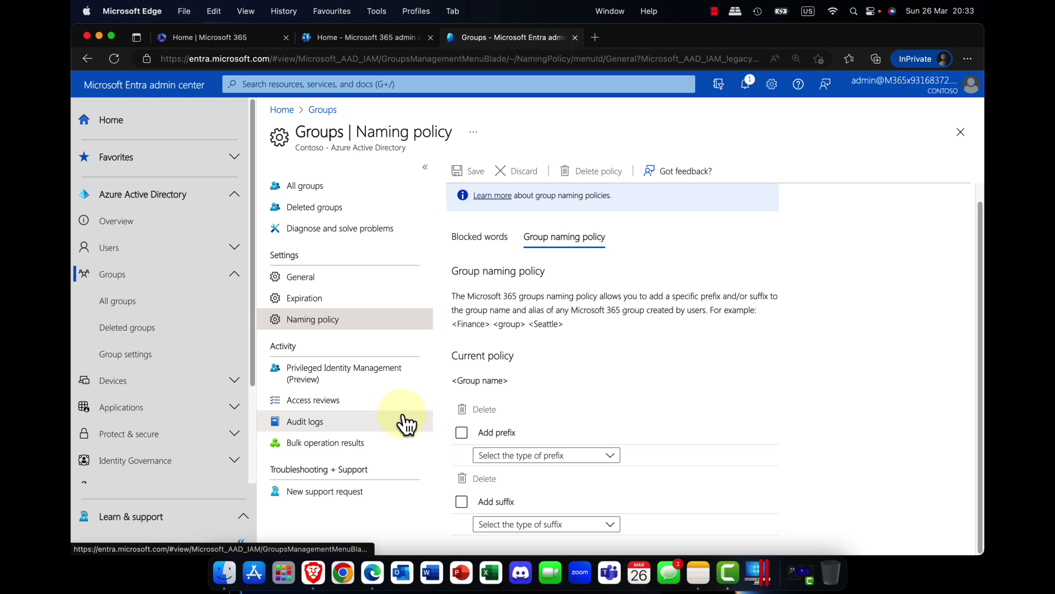
click(311, 400)
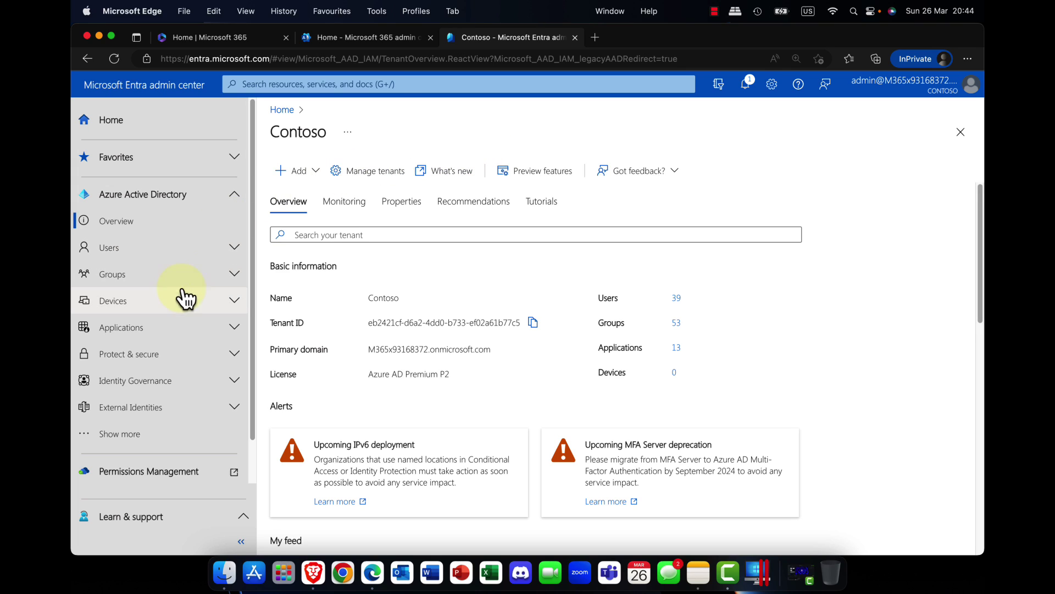
- Review the devices overview, check the Selected and All sync options of Enterprise State Roaming, and open the BitLocker keys
click(240, 302)
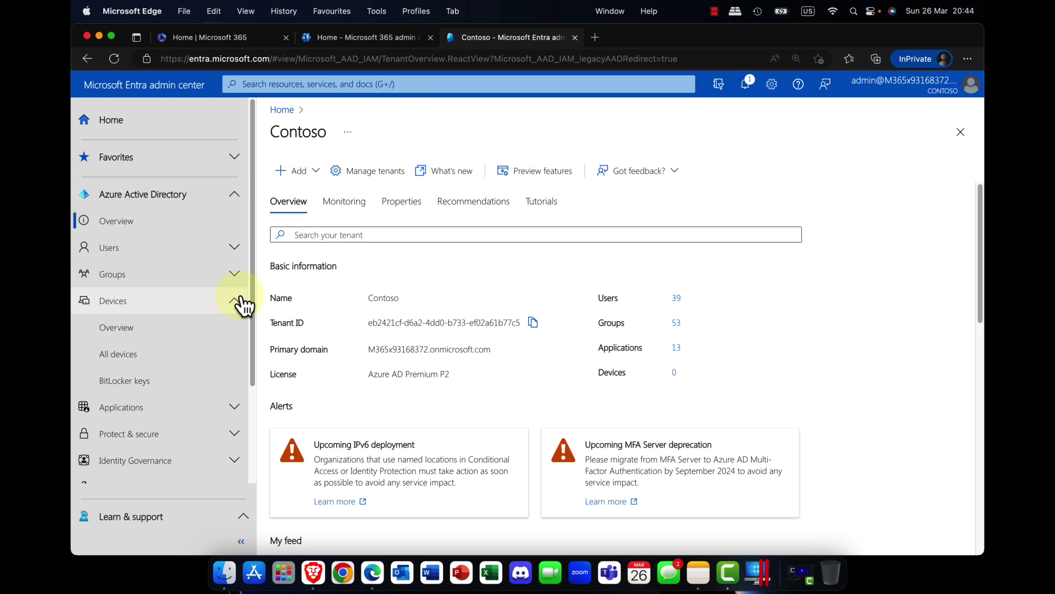
click(150, 333)
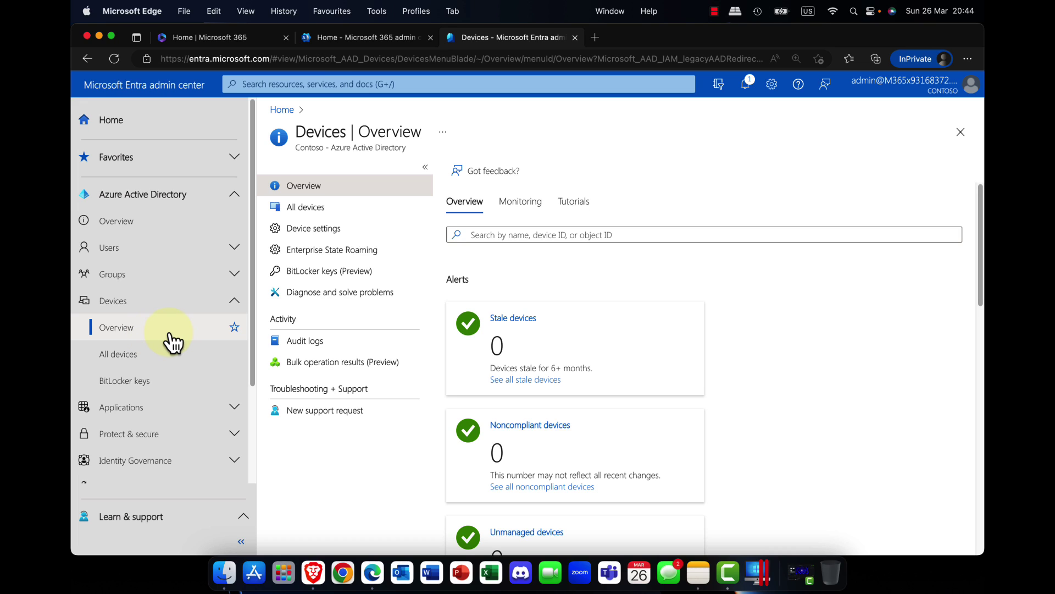
click(328, 252)
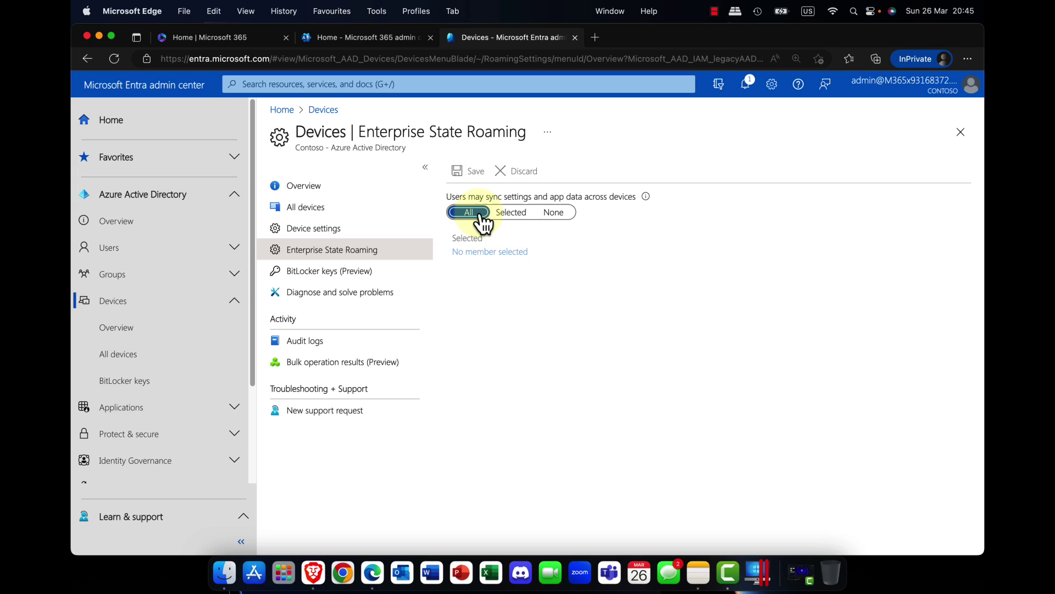
click(514, 215)
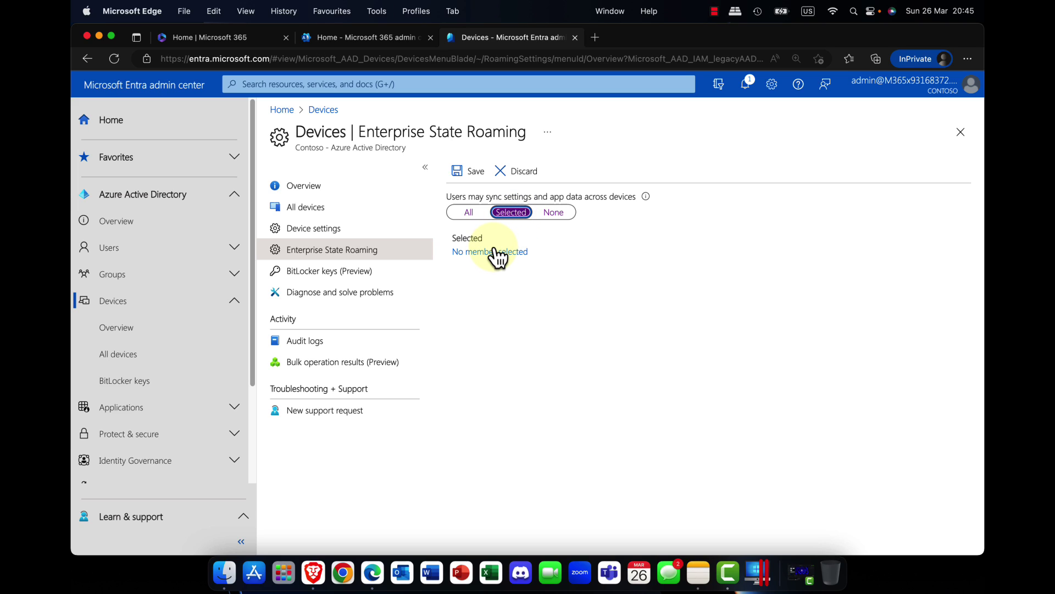
click(469, 213)
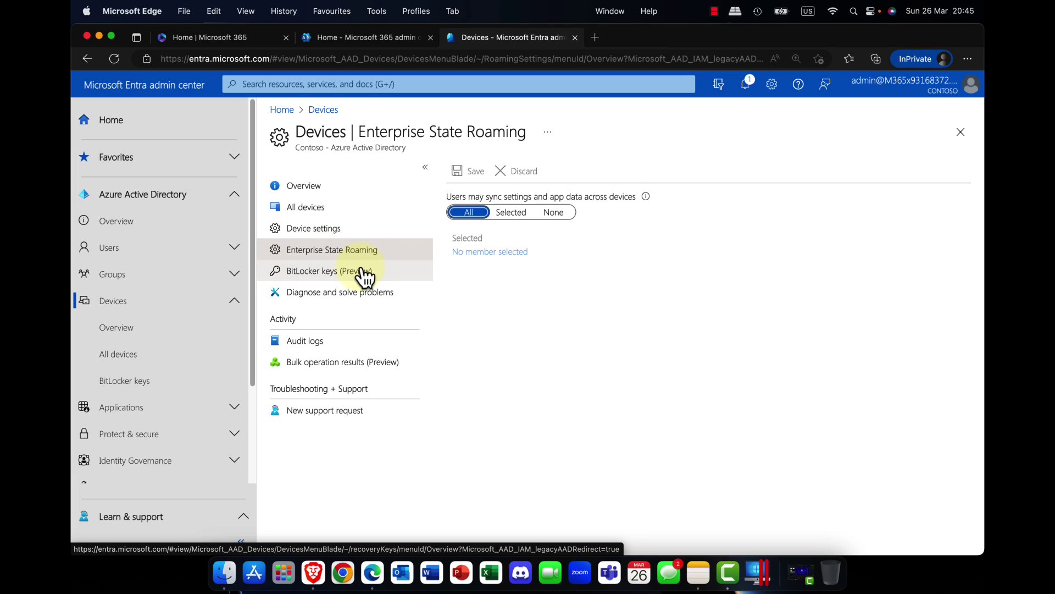
click(344, 272)
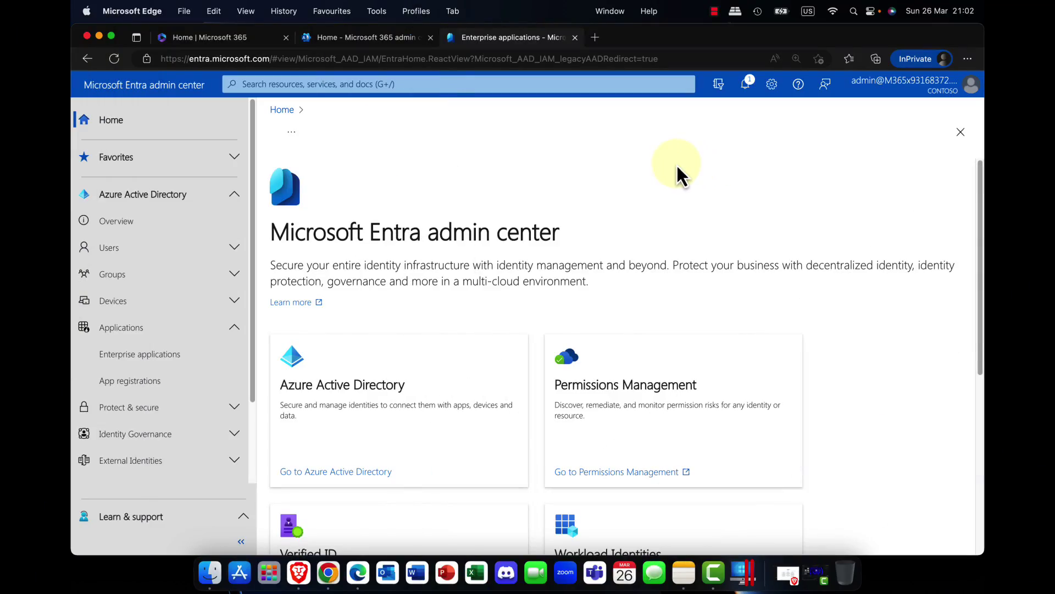
- Look through all enterprise applications and open the Azure AD application activity report in Usage & insights
click(159, 363)
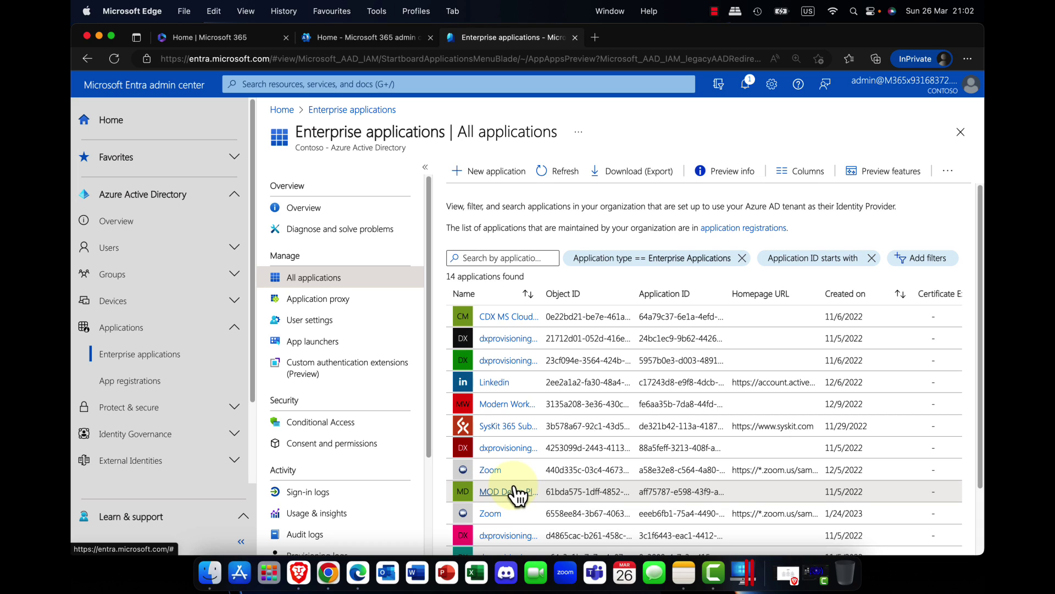
scroll(330, 378, down, 2)
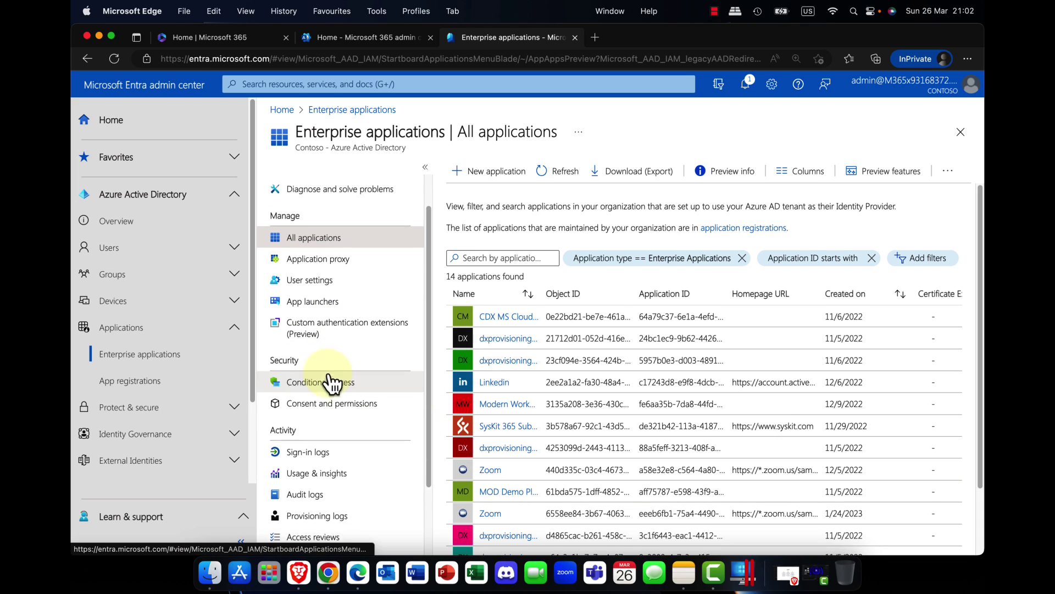
click(333, 471)
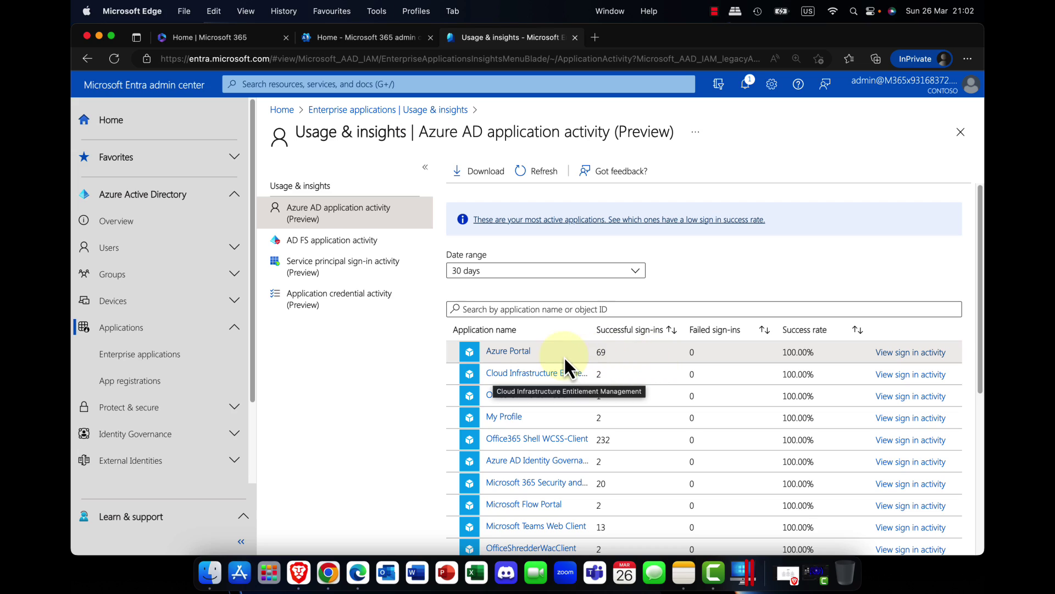
- Examine the Azure Portal application's overview, return to the application activity report, and view that application's sign-in activity
click(516, 350)
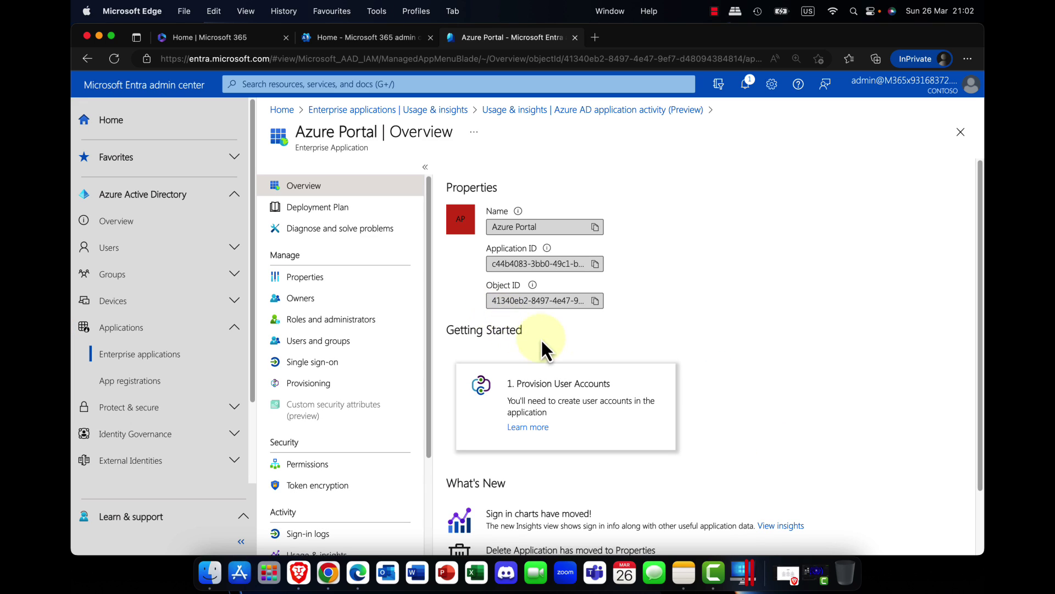
scroll(541, 338, down, 3)
scroll(553, 347, up, 2)
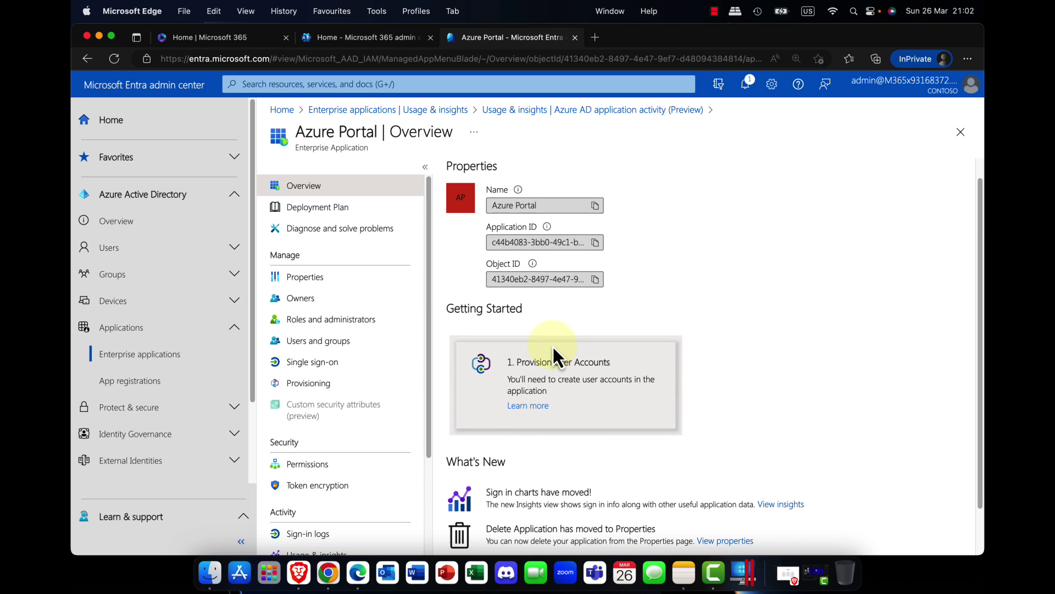
scroll(553, 348, up, 1)
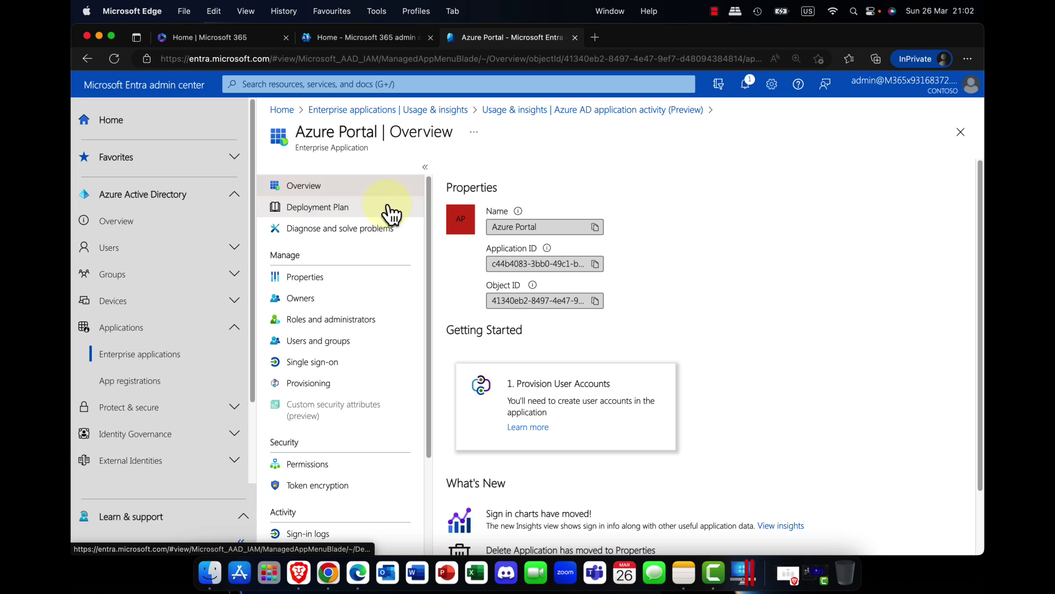
click(530, 110)
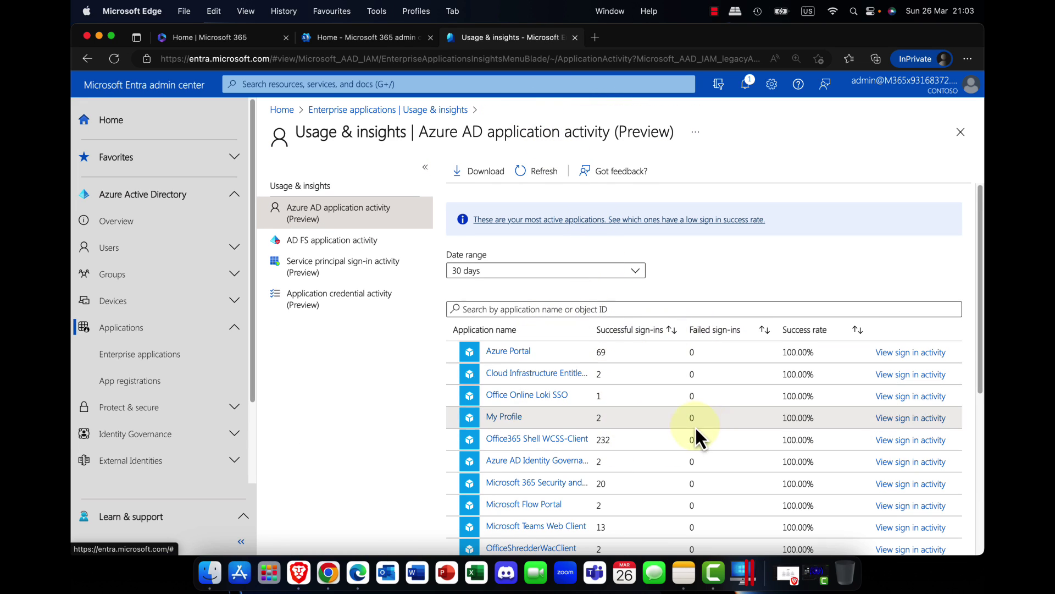
click(911, 353)
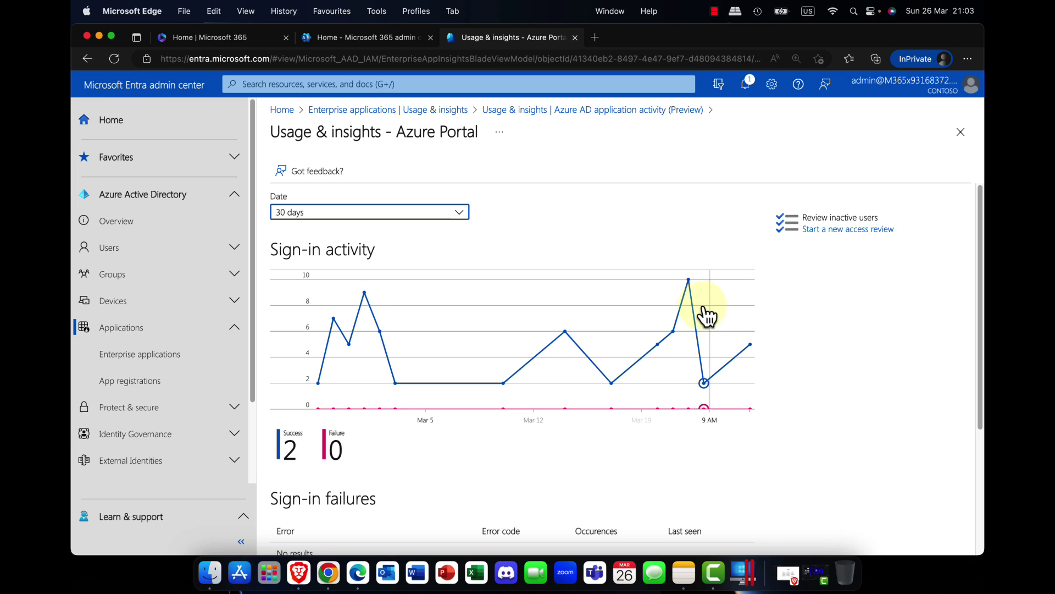
- Check the date range options for the Azure Portal sign-in activity and examine its sign-in chart and sign-in failures
click(461, 215)
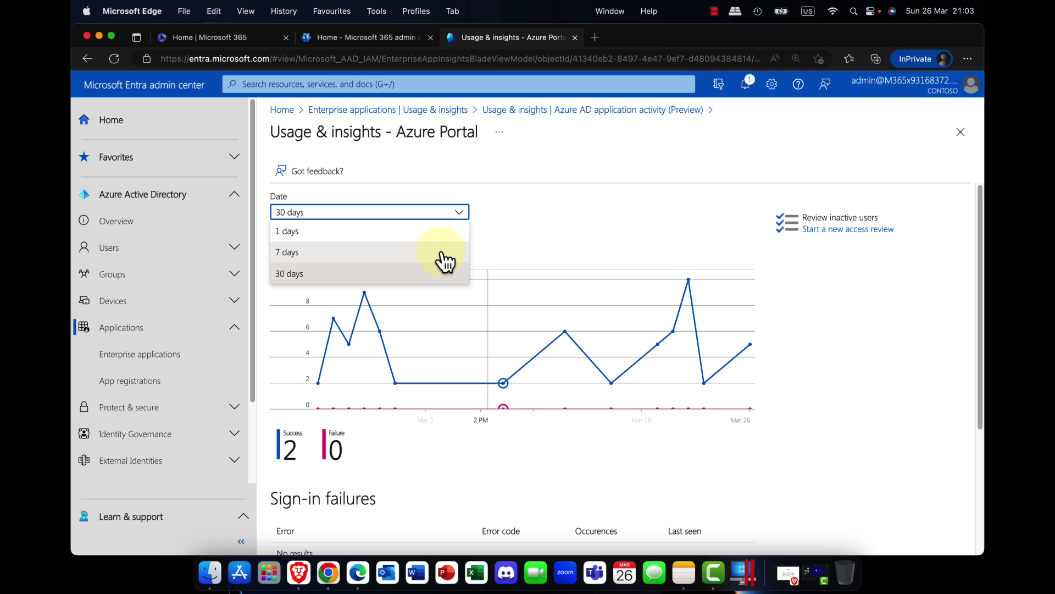
click(712, 214)
scroll(717, 236, down, 1)
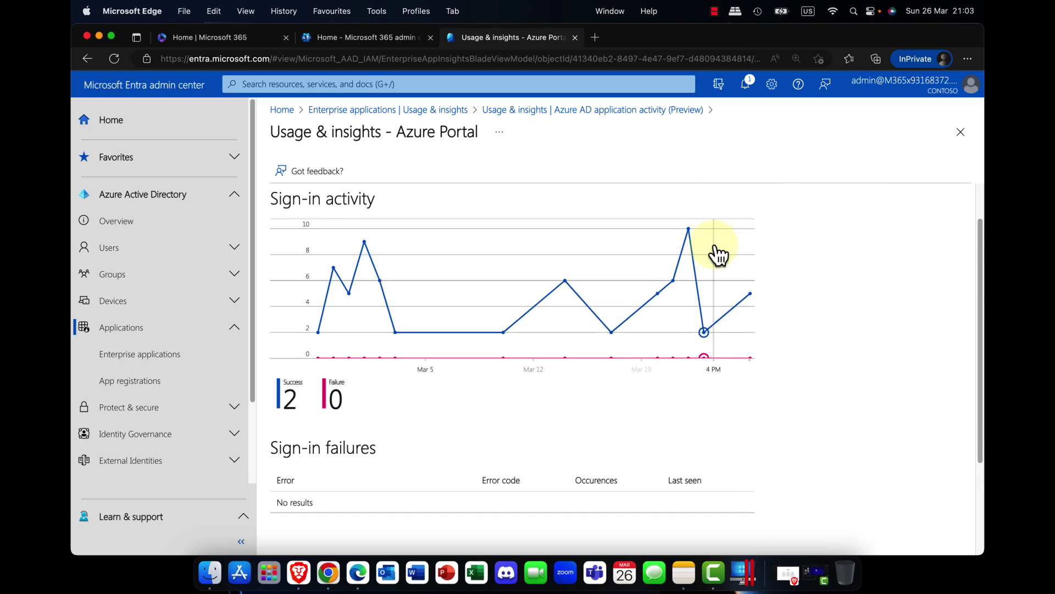
scroll(717, 254, down, 3)
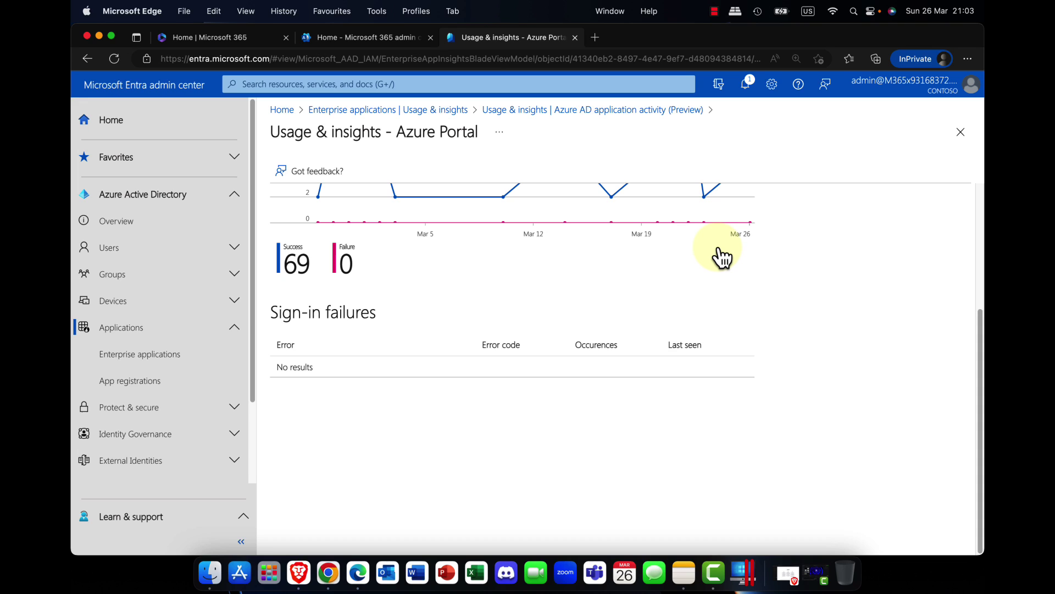
scroll(721, 257, up, 4)
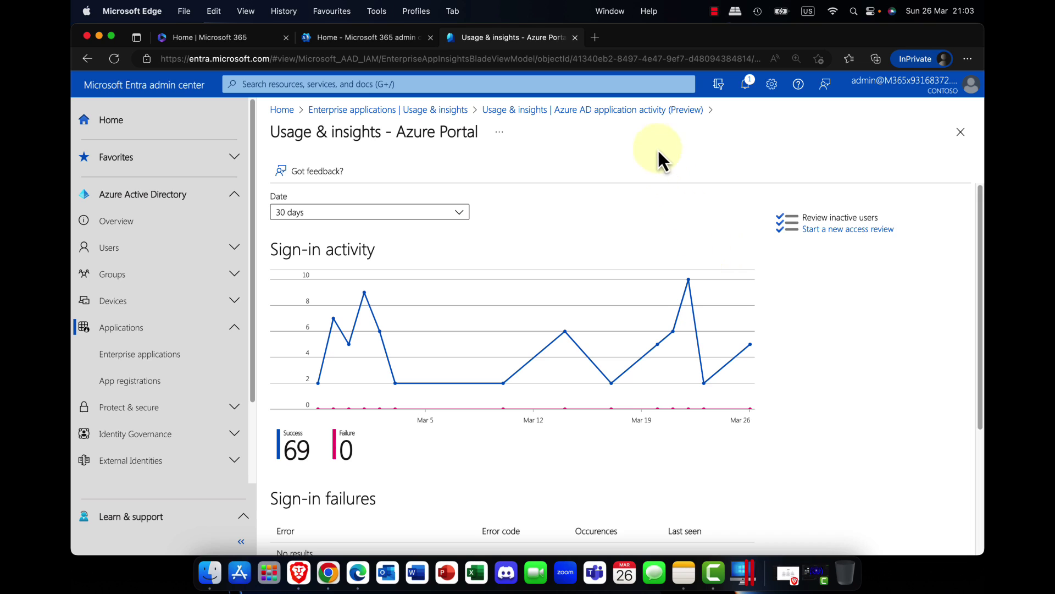
- View the service principal sign-in and application credential activity reports in Usage & insights, and return to the Azure AD application activity report
click(577, 111)
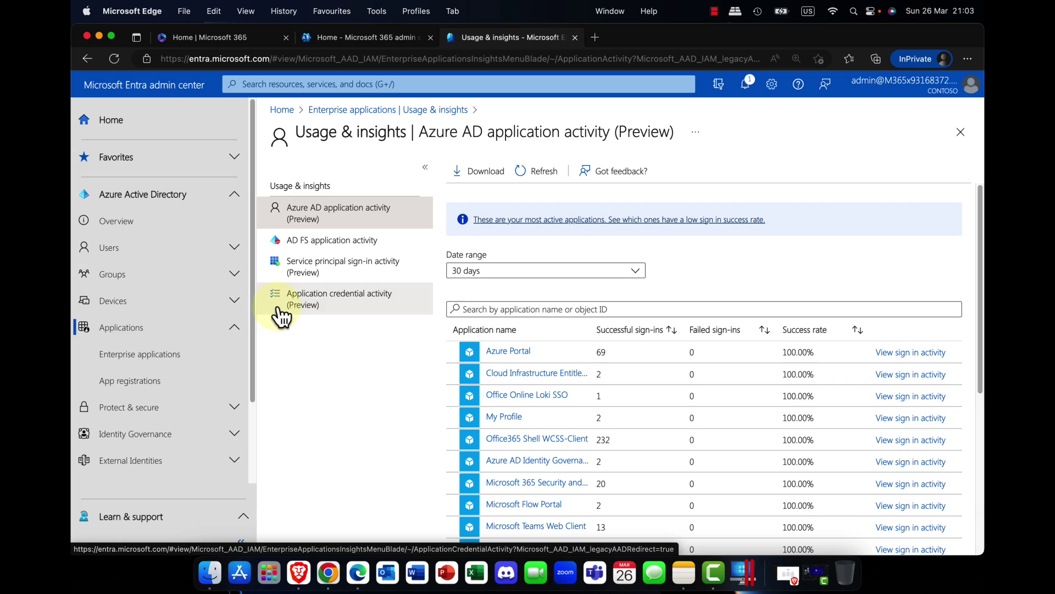
click(357, 271)
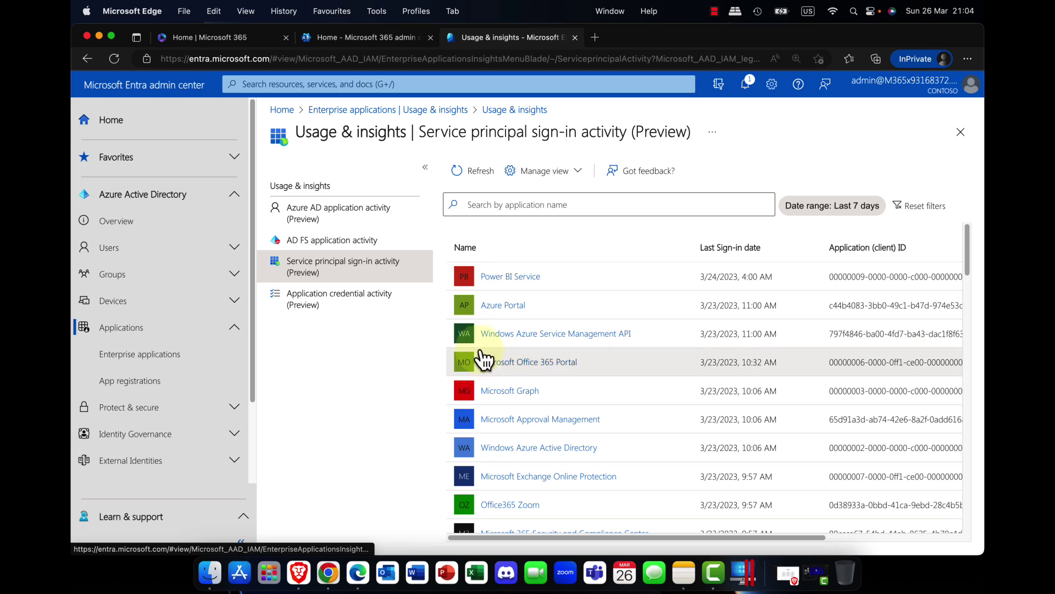
click(345, 317)
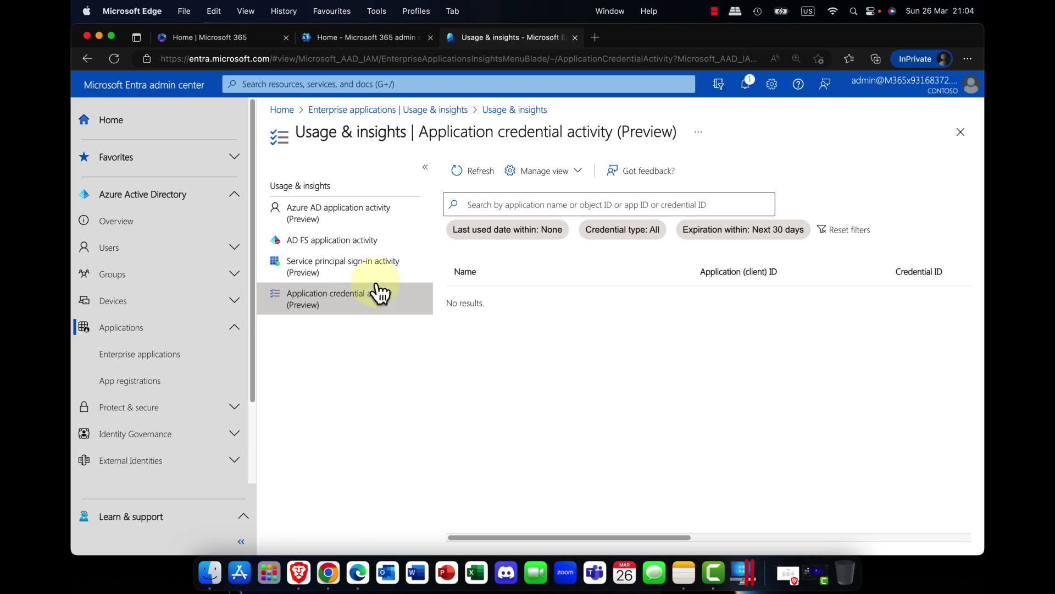
click(336, 219)
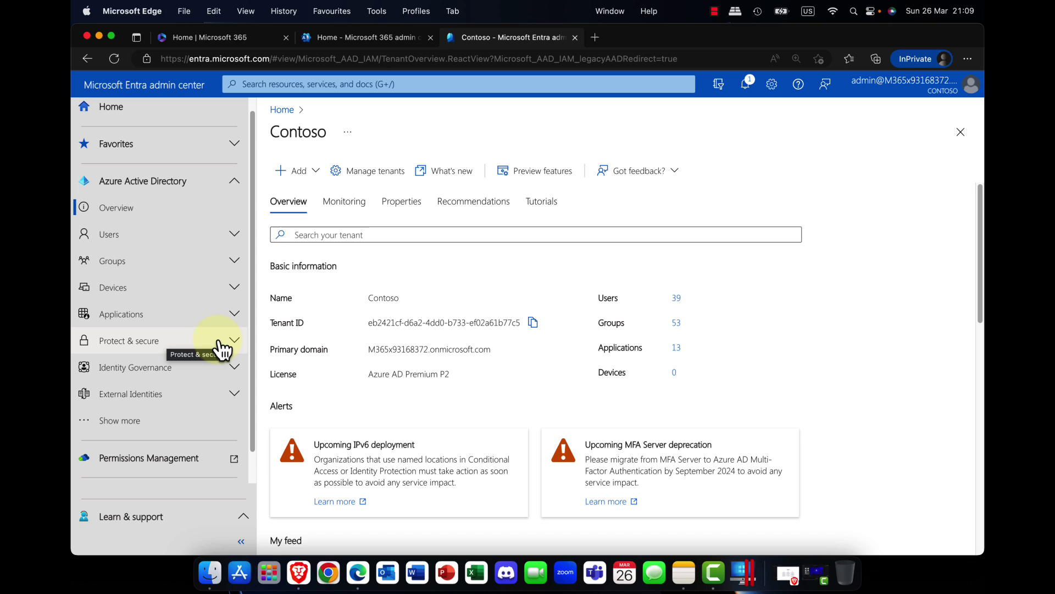
- Open the external collaboration settings of External Identities and review the guest user access restriction options
click(237, 395)
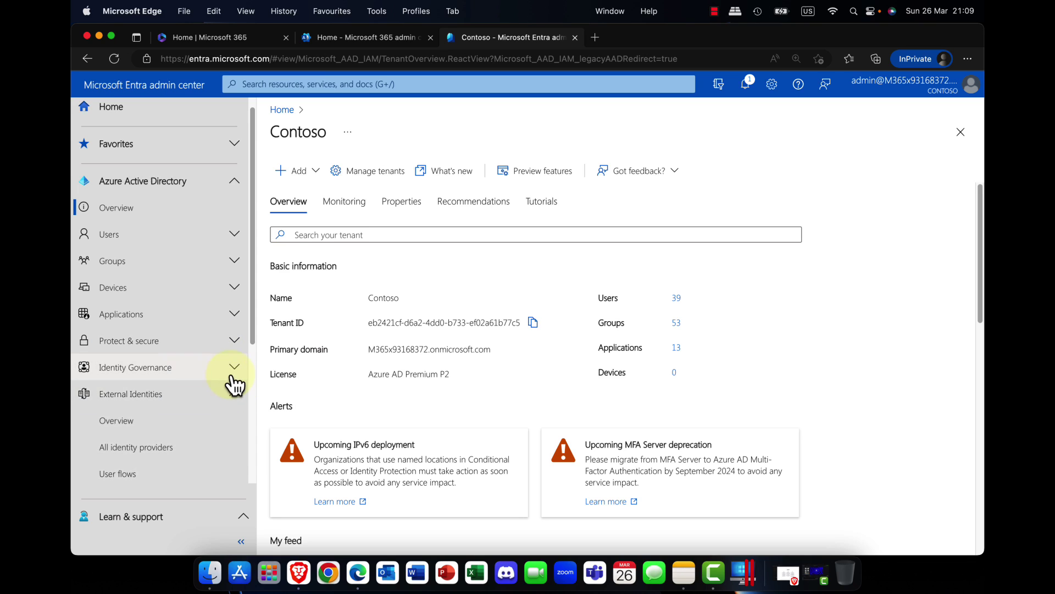
scroll(236, 385, down, 3)
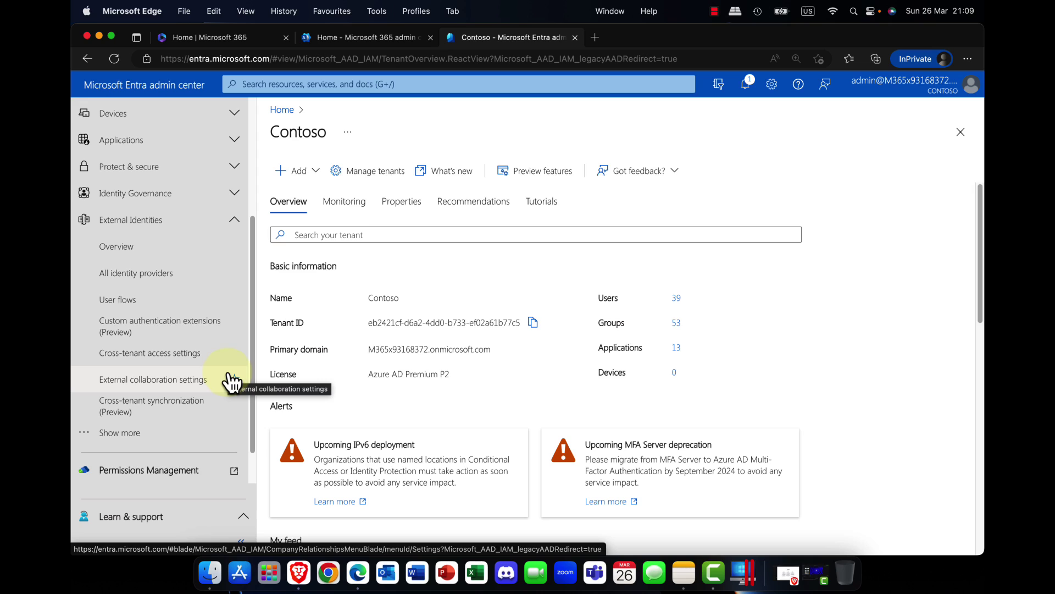
click(136, 382)
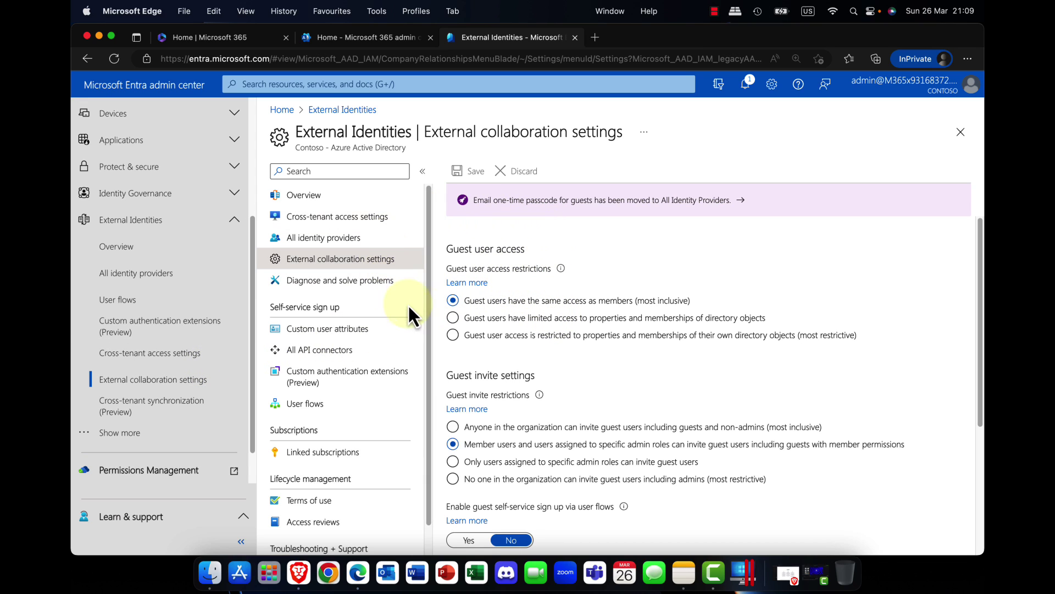
scroll(546, 267, down, 2)
scroll(545, 268, up, 2)
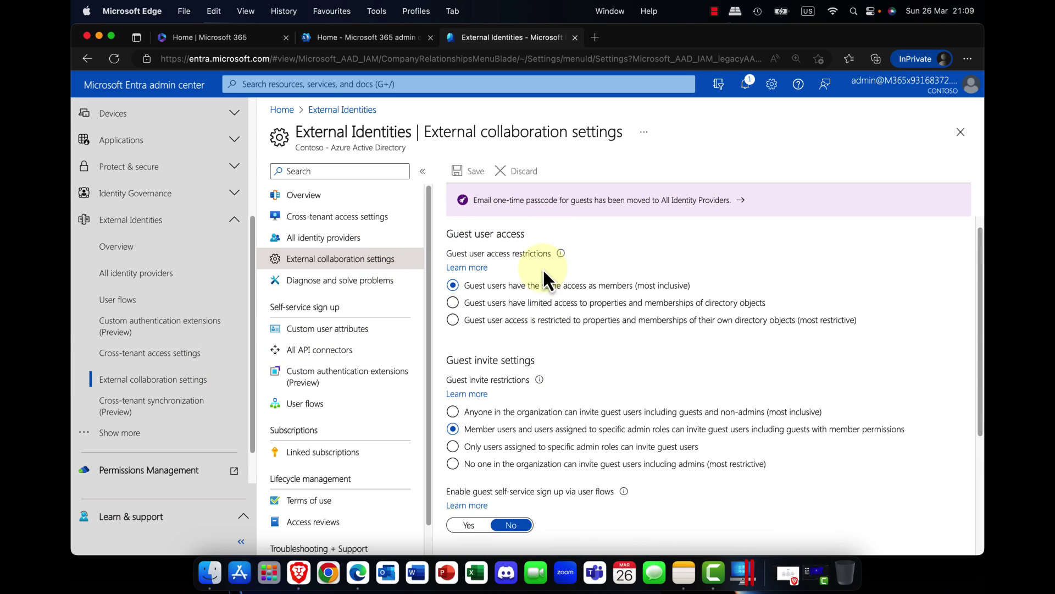
scroll(543, 269, down, 1)
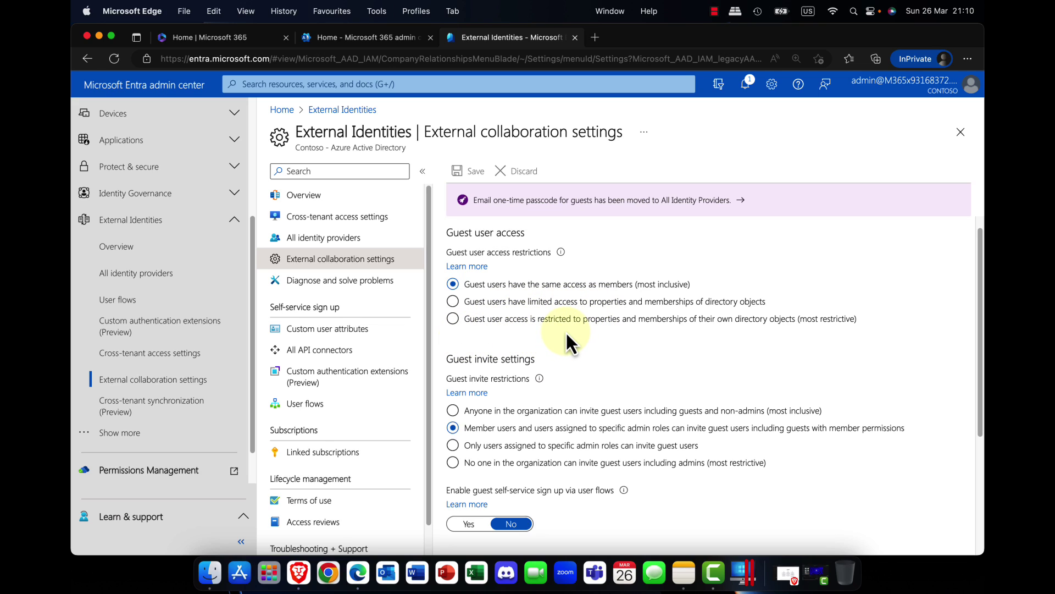
click(527, 324)
click(516, 306)
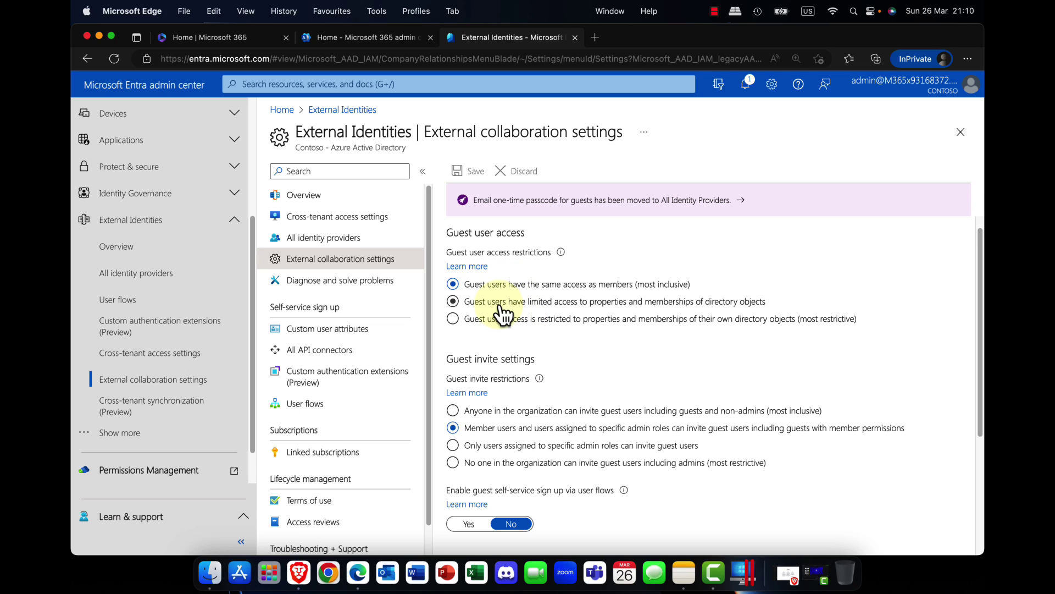
- Try each guest invite restriction in turn, ending on member users and users assigned to specific admin roles
scroll(504, 316, down, 4)
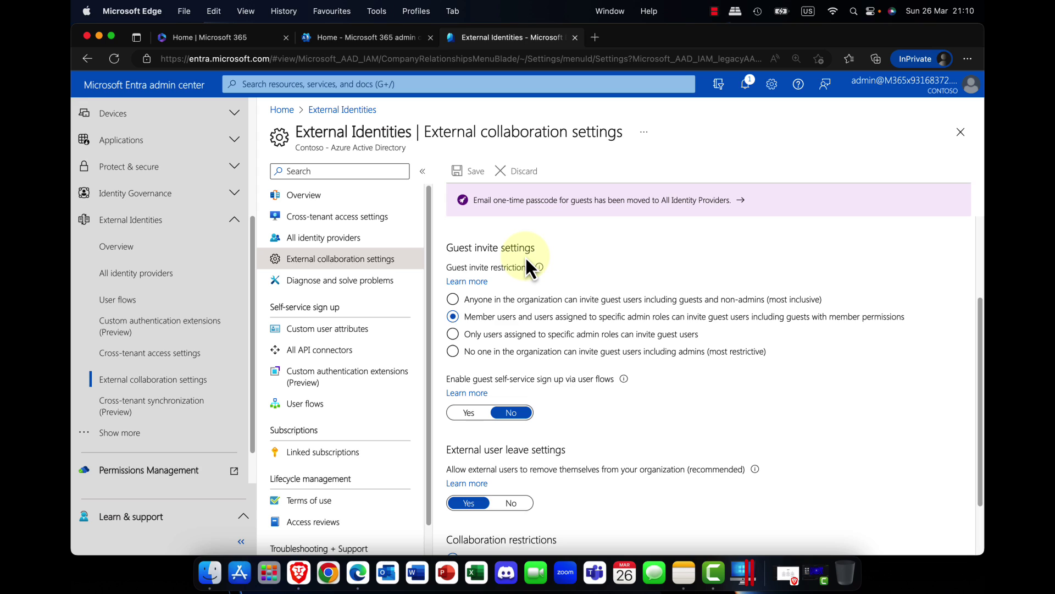
key(super+equal)
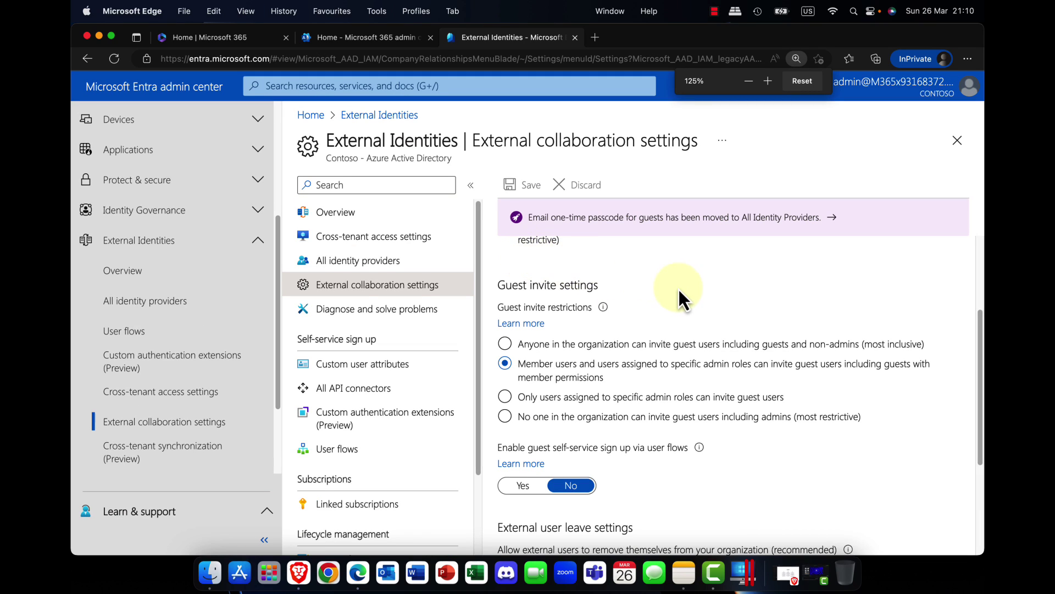
scroll(679, 297, down, 1)
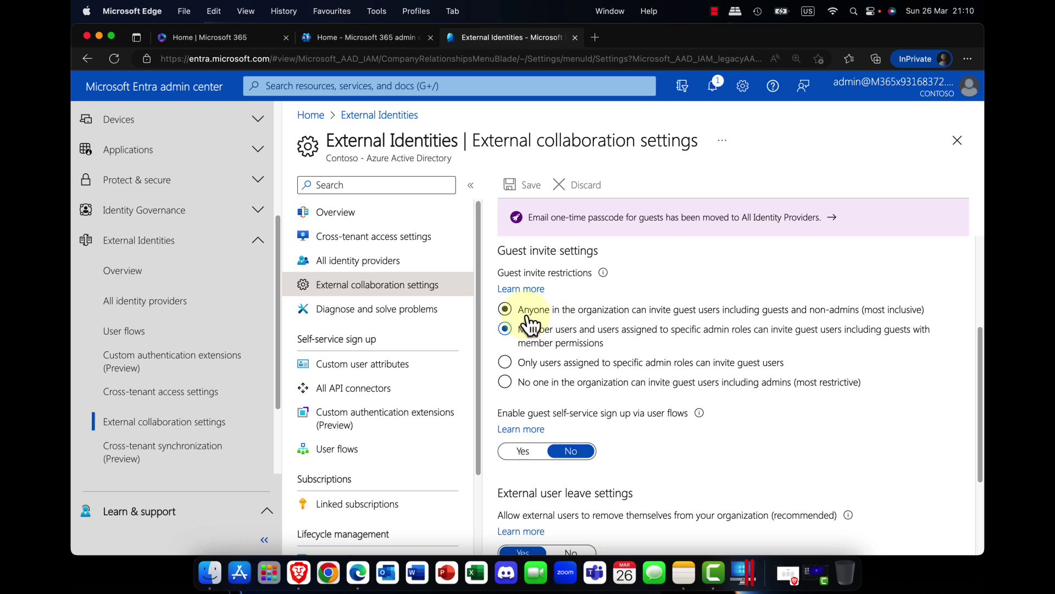
click(522, 318)
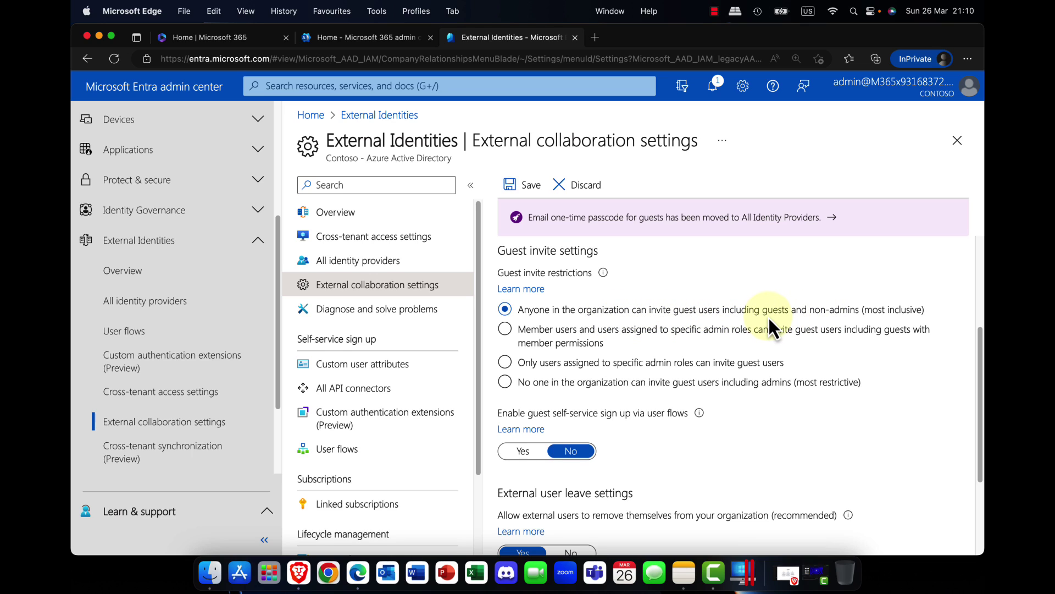
click(504, 330)
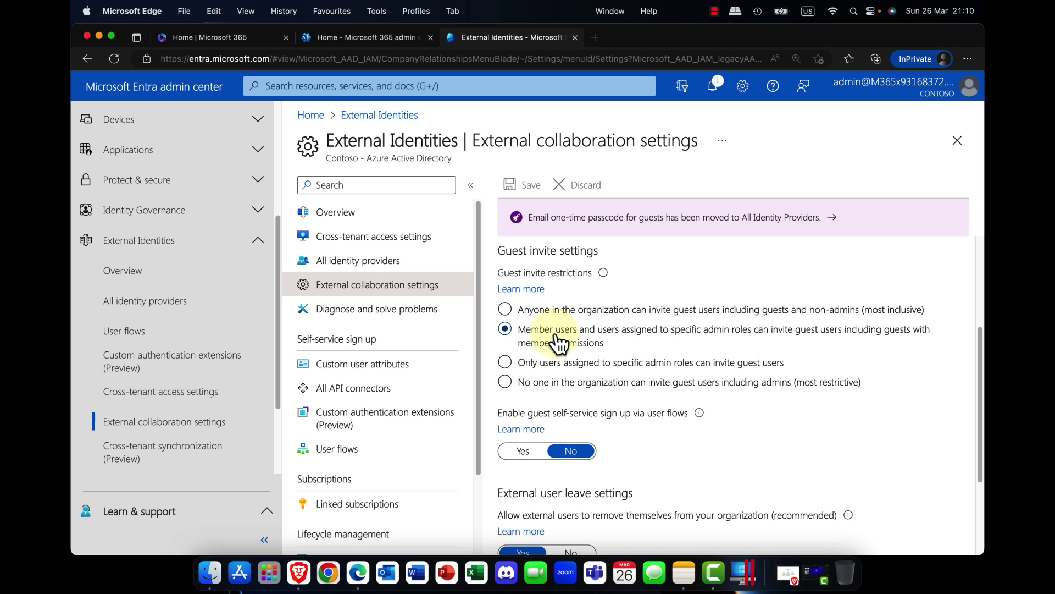
click(523, 364)
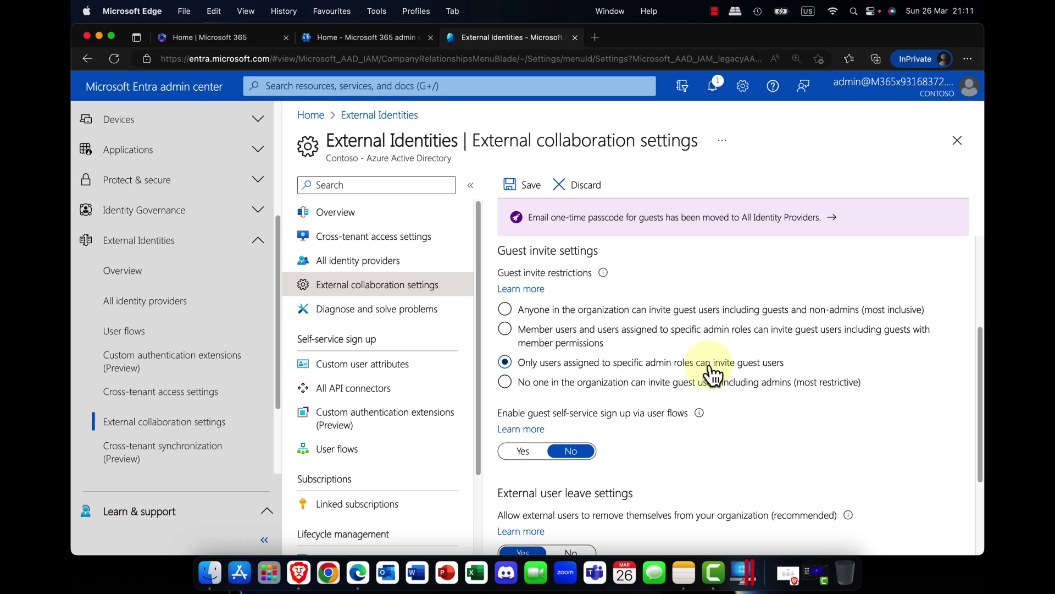
click(506, 381)
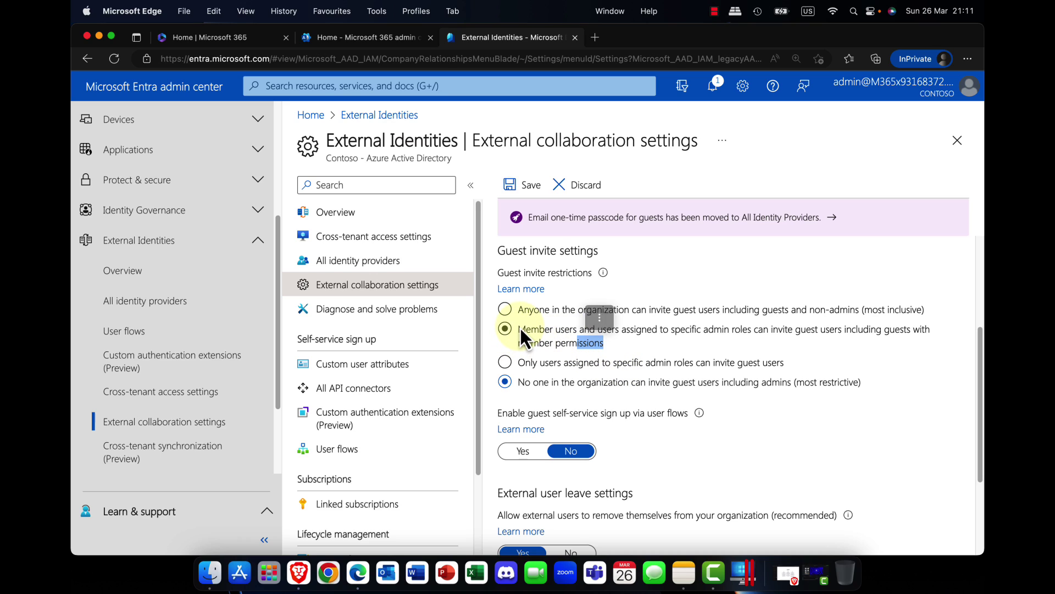
click(612, 332)
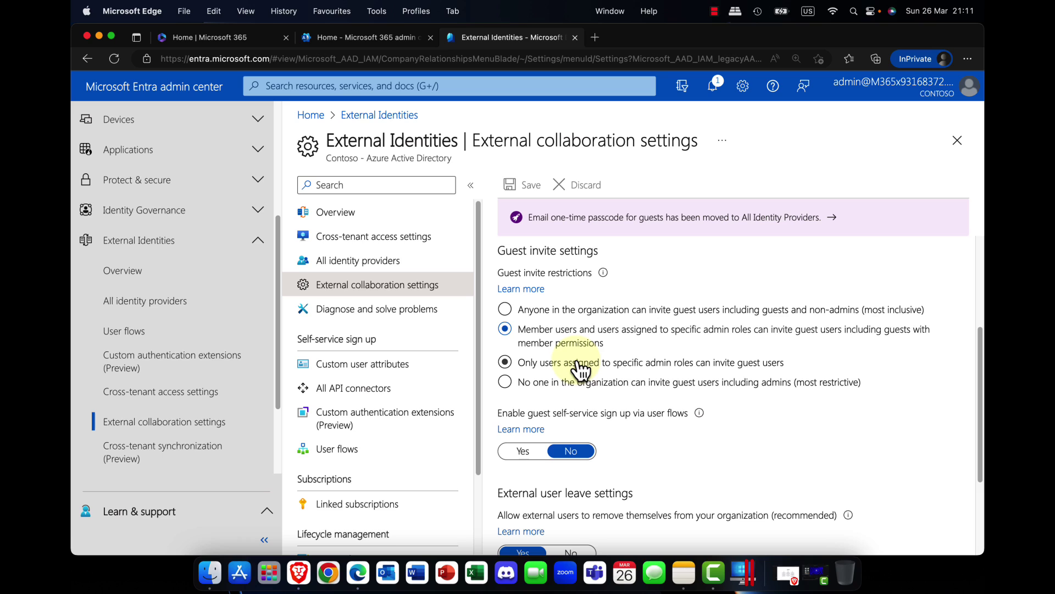
- Review the guest self-service sign-up, external user leave and collaboration restriction settings, selecting invitations to any domain
scroll(584, 364, down, 3)
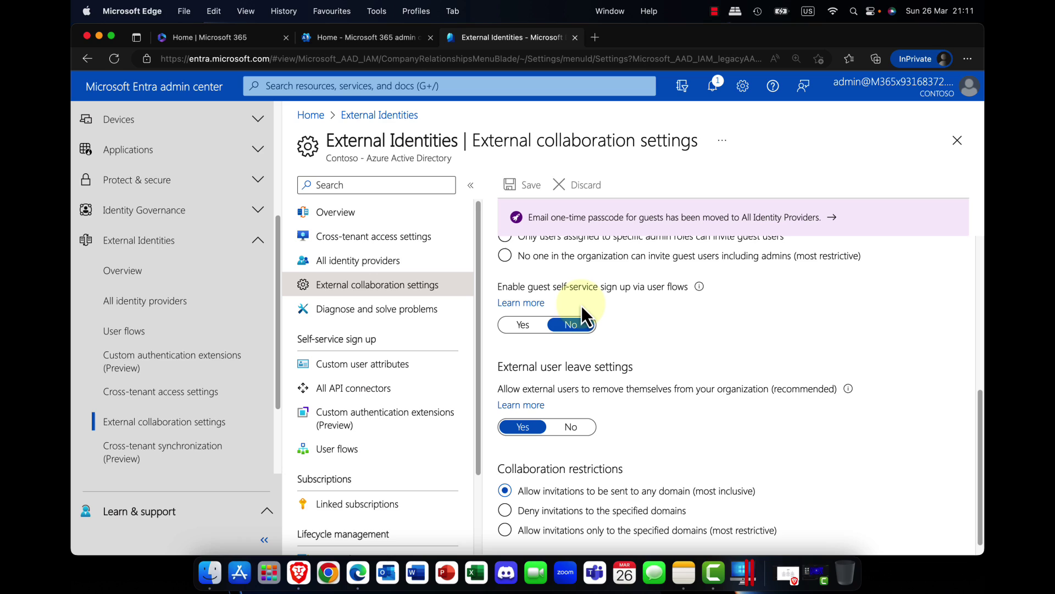
scroll(586, 304, down, 1)
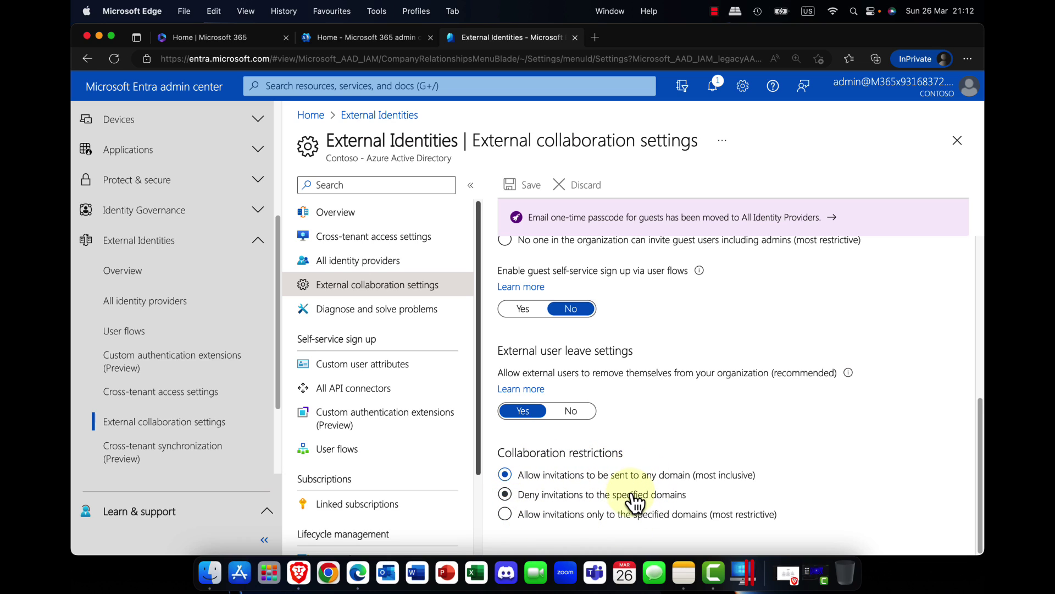
click(606, 477)
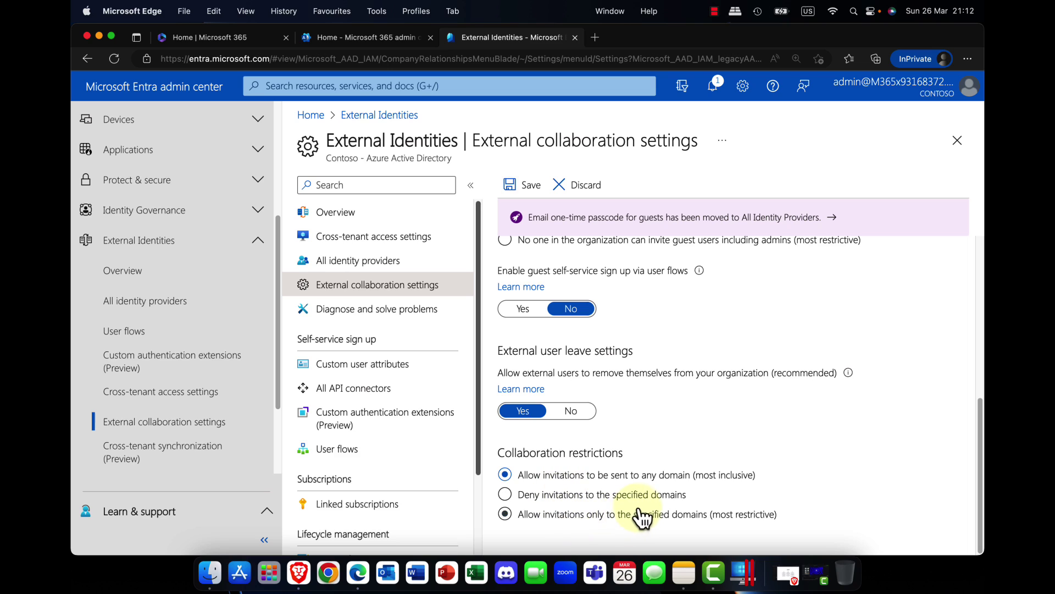
scroll(642, 506, up, 3)
scroll(642, 505, up, 4)
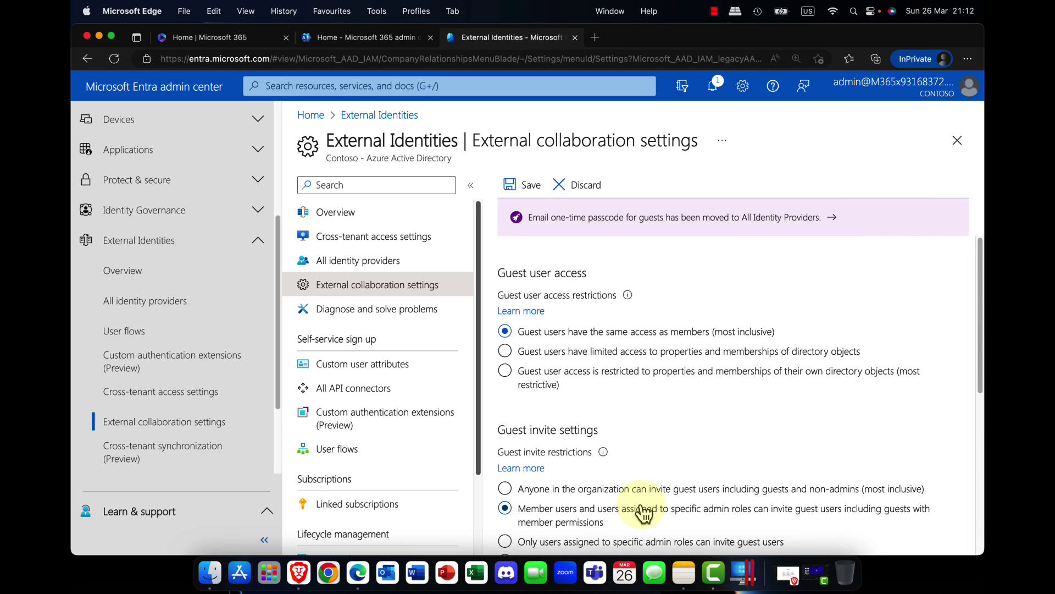